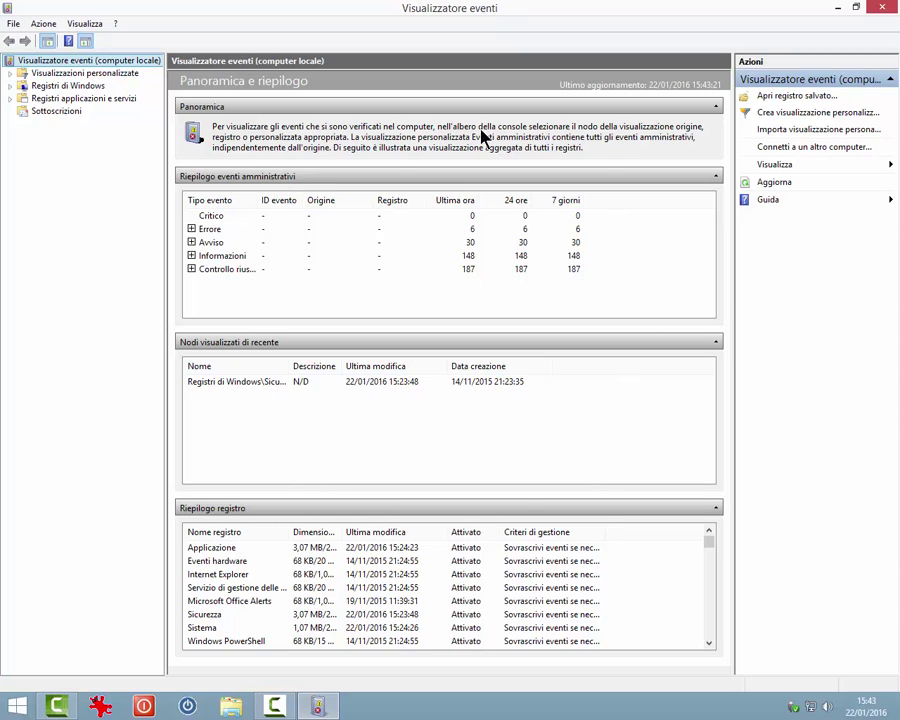
click(12, 26)
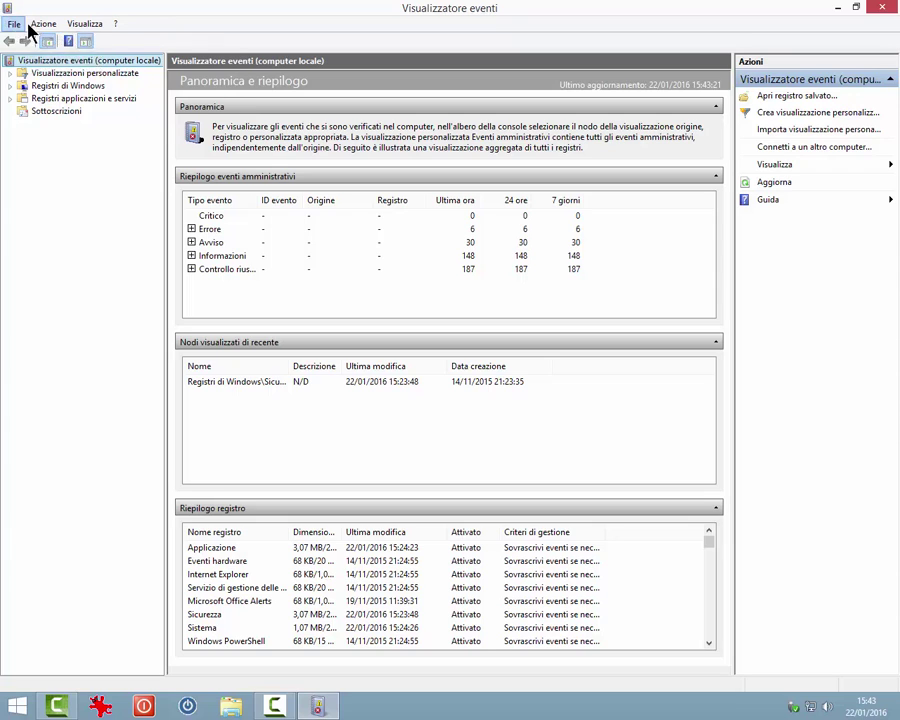
mouse_move(40, 30)
mouse_move(68, 26)
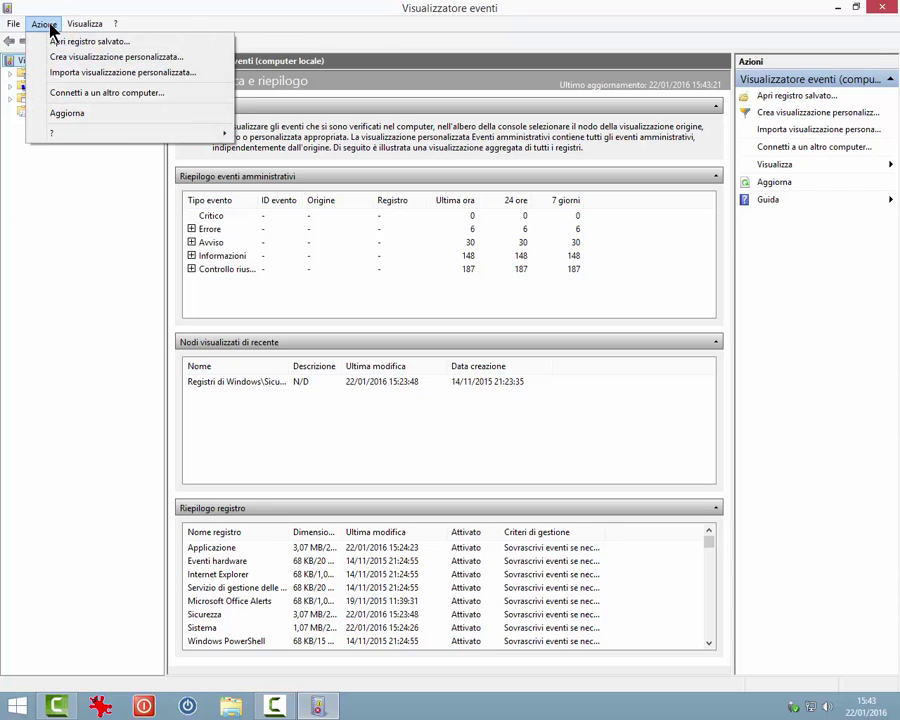
click(148, 111)
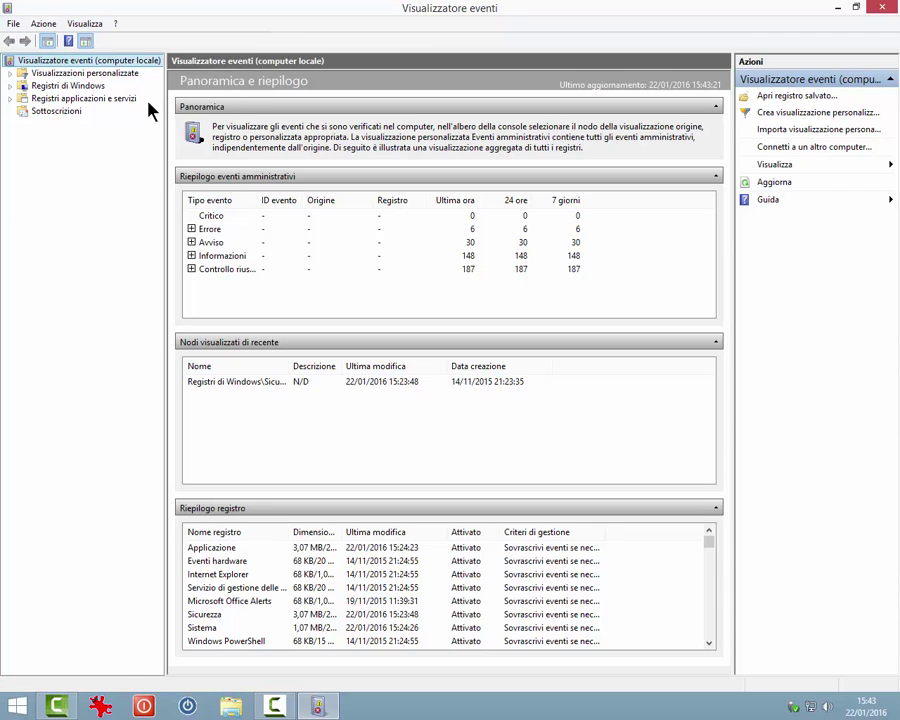
Expand the Visualizzazioni personalizzate, Registri di Windows and Registri applicazioni e servizi nodes of the console tree.
click(11, 72)
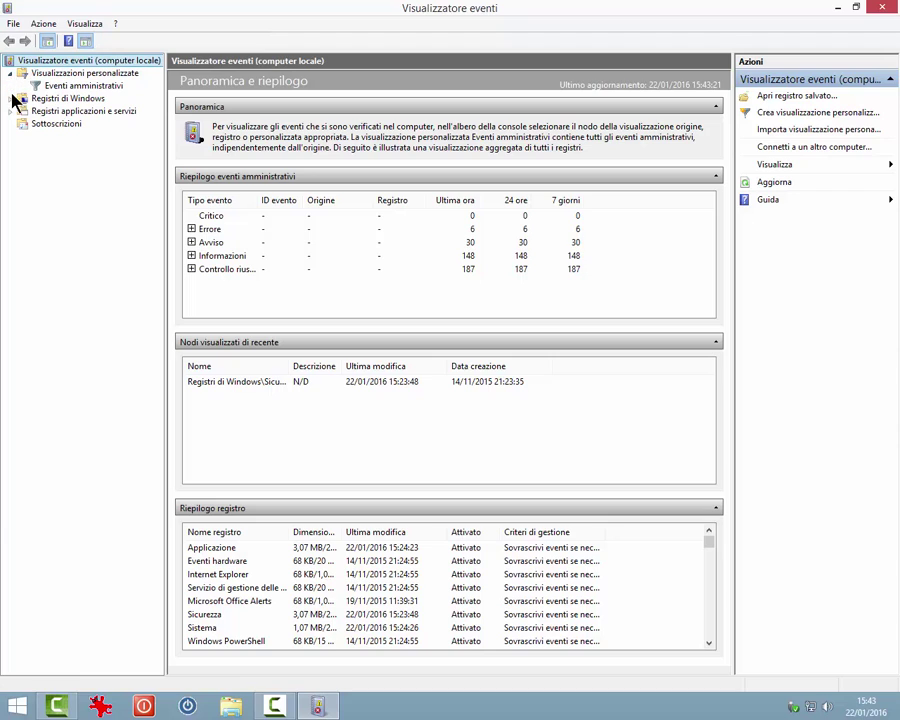
click(11, 98)
click(11, 174)
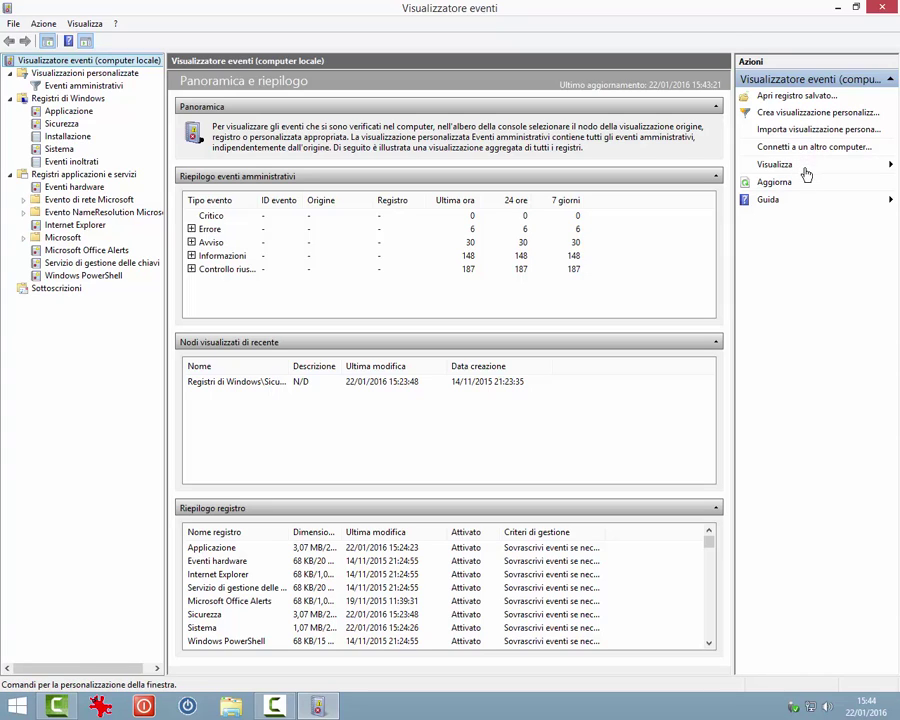
right_click(32, 126)
right_click(39, 80)
right_click(40, 76)
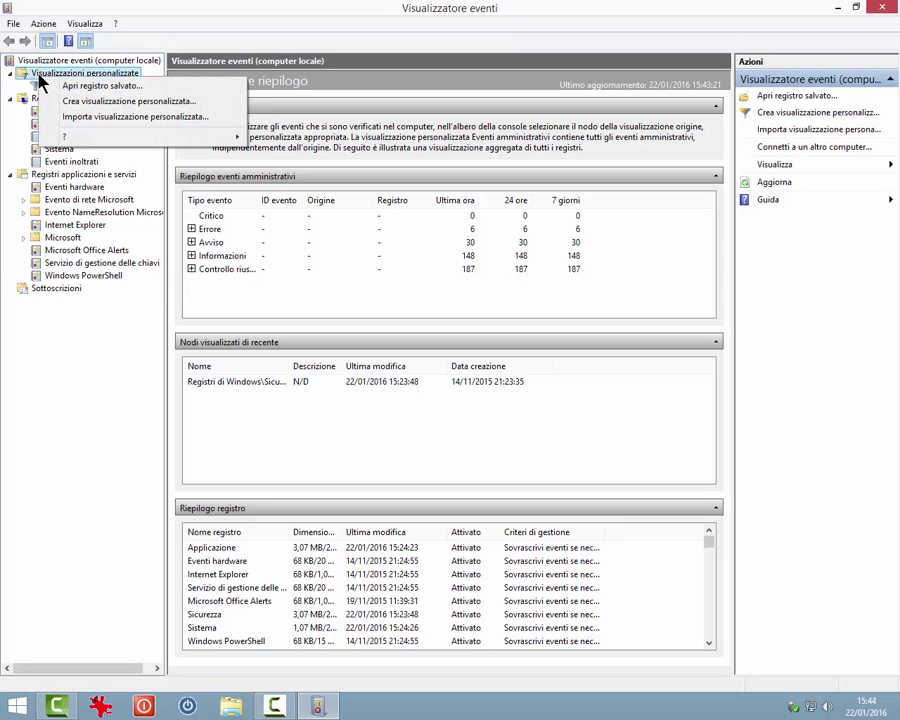
right_click(44, 187)
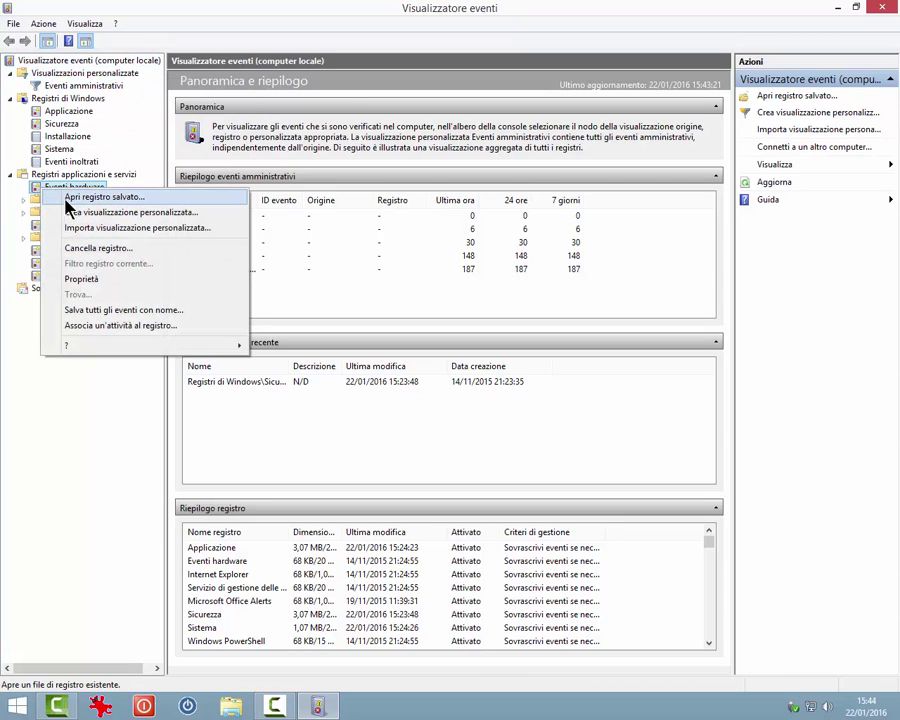
right_click(280, 381)
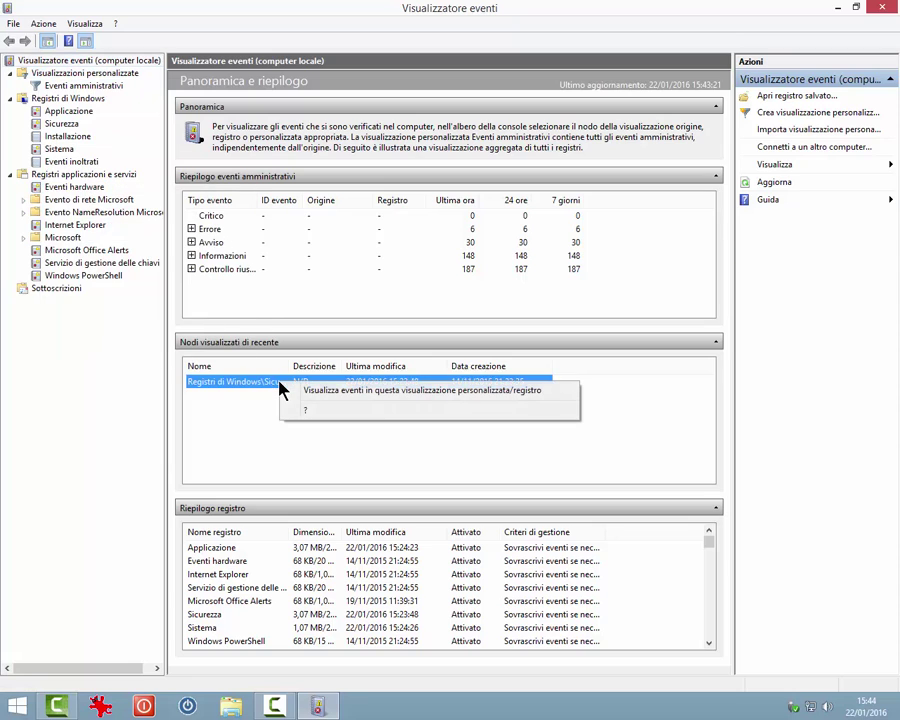
right_click(251, 550)
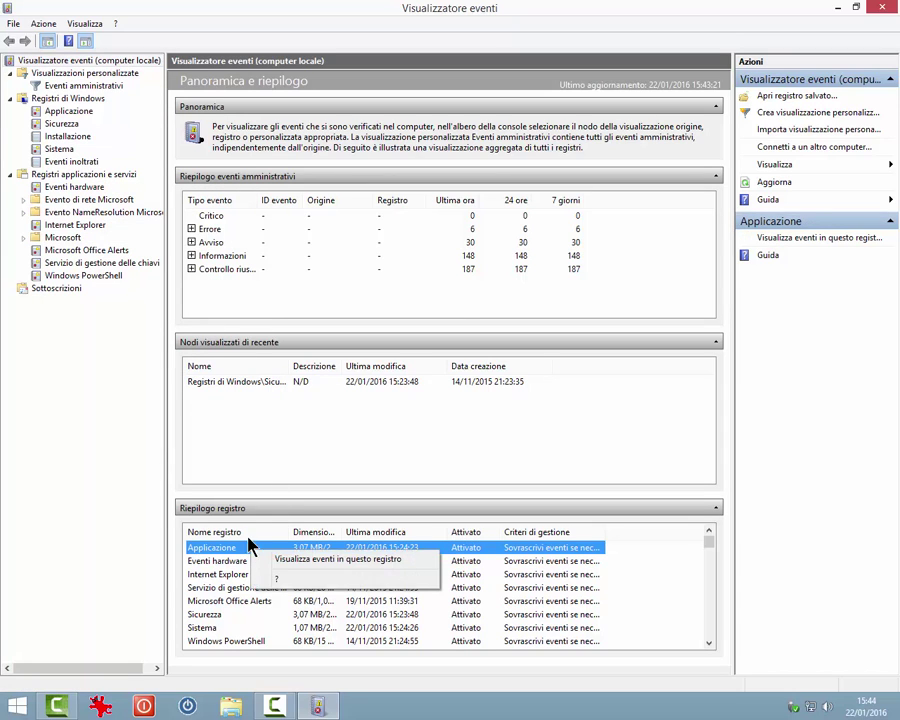
right_click(250, 269)
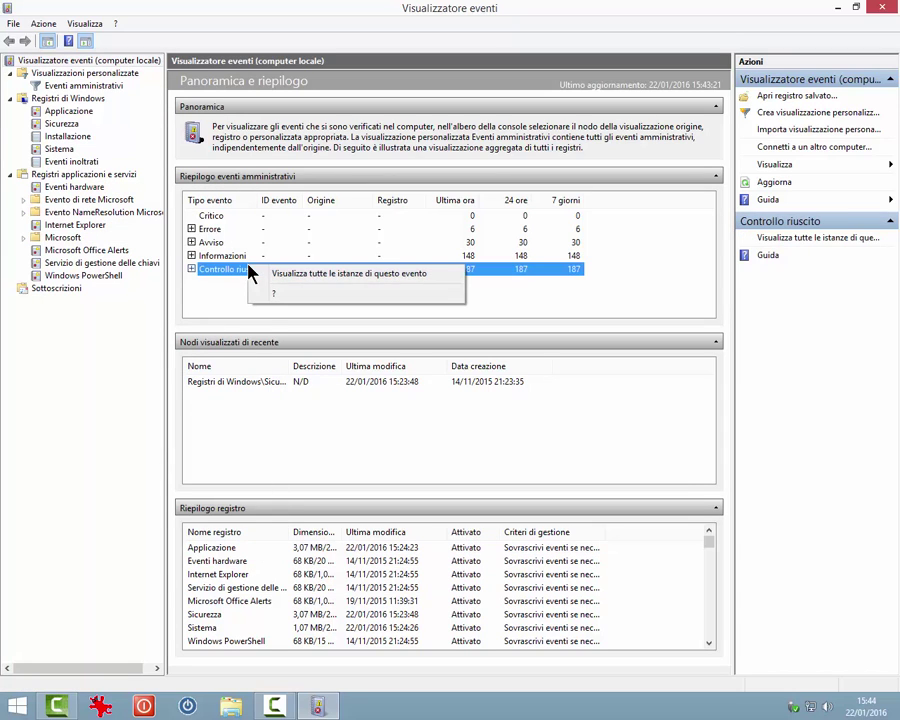
click(47, 24)
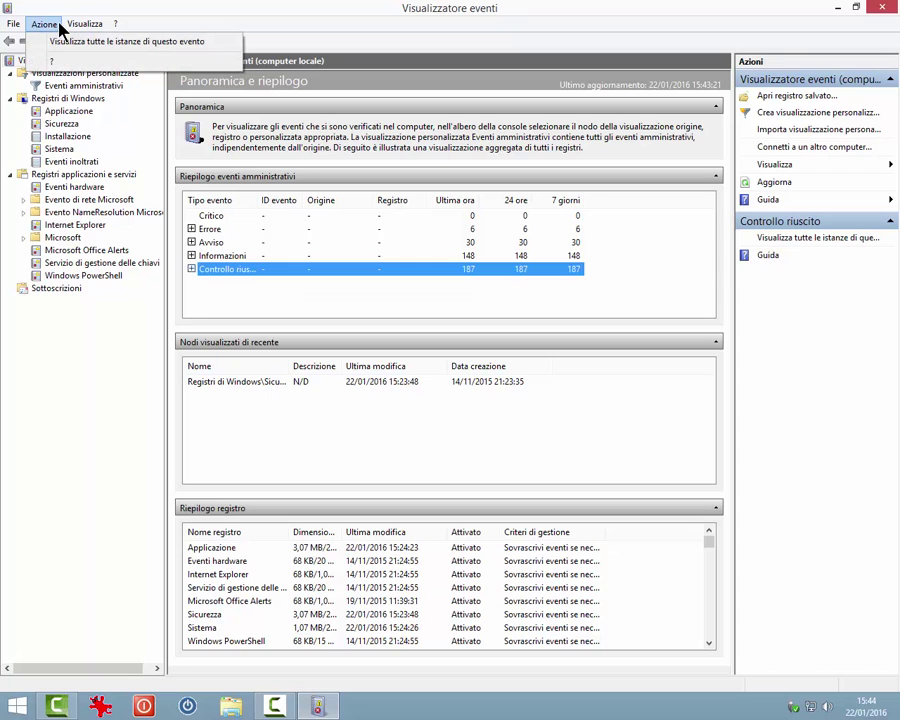
key(Escape)
Open the Eventi amministrativi view and examine the general description and details of the Kernel-EventTracing warning.
click(57, 86)
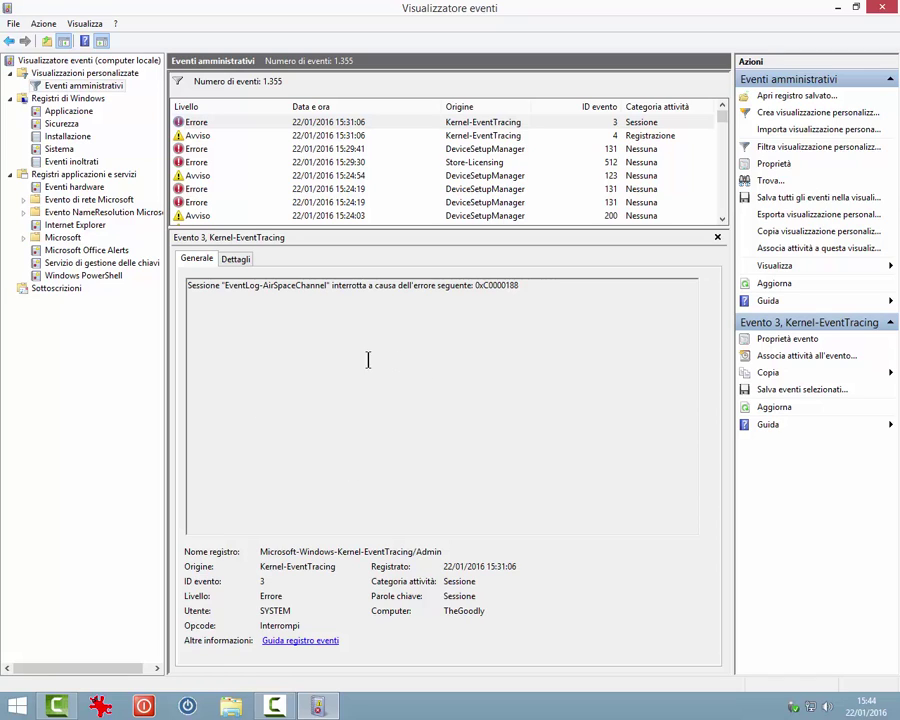
click(180, 161)
click(181, 147)
click(181, 138)
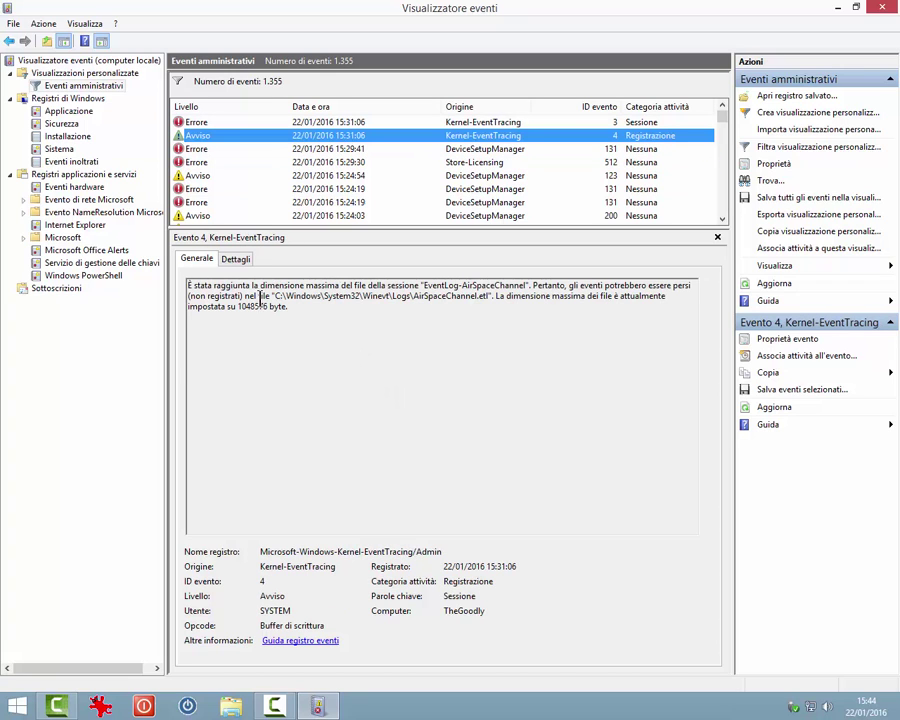
click(238, 258)
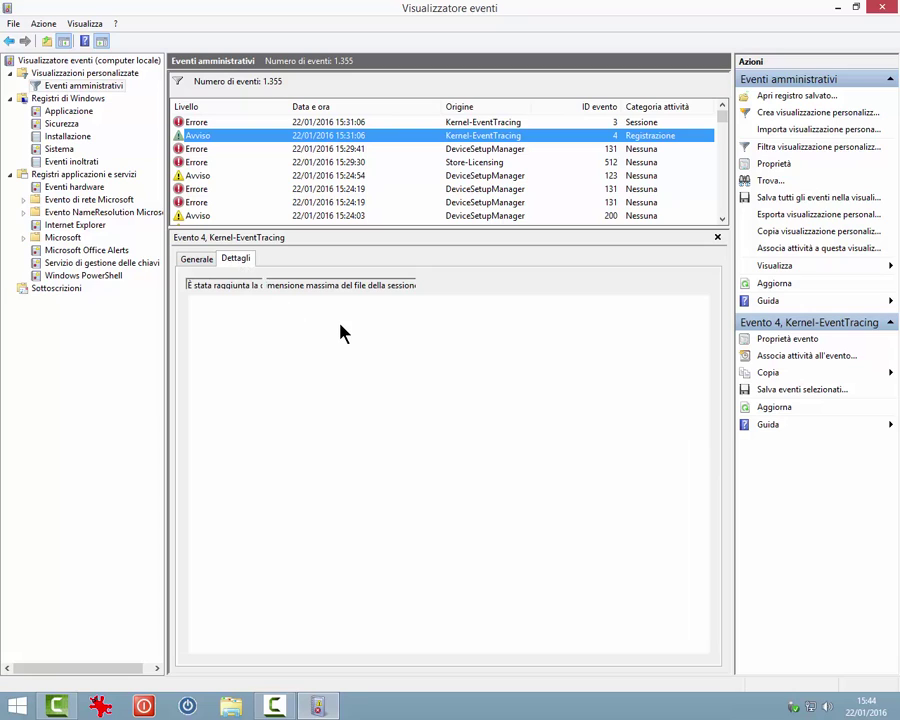
click(205, 262)
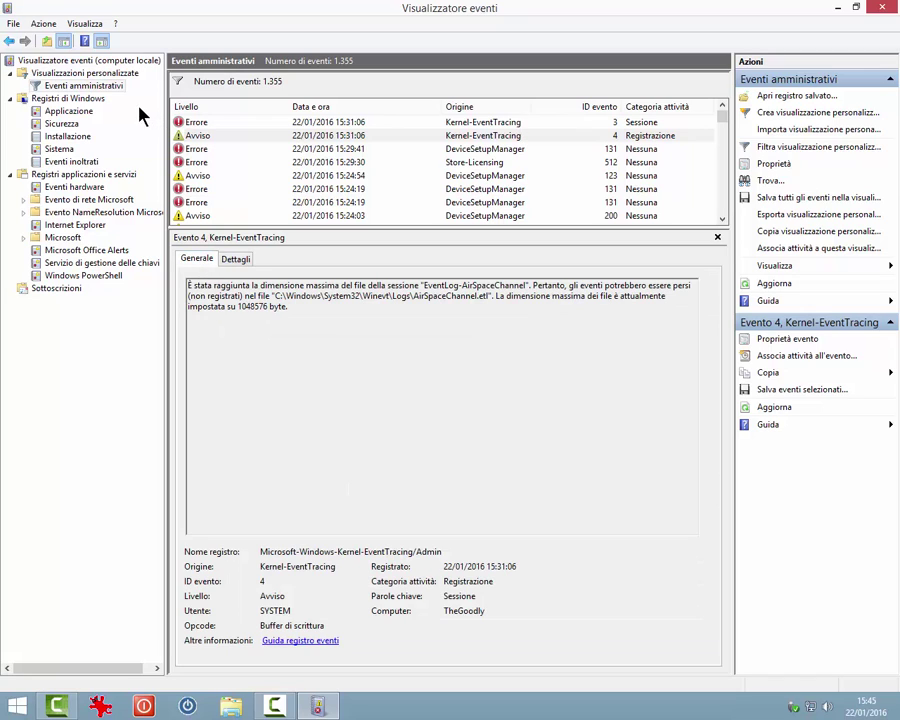
Browse the recorded events of the Applicazione log under Registri di Windows.
click(72, 112)
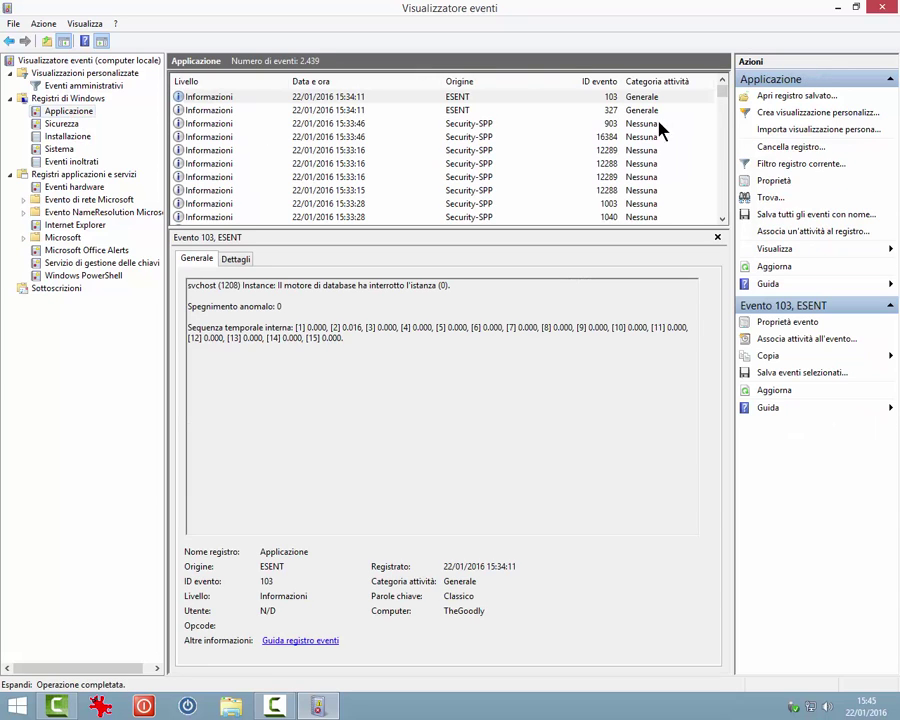
drag(722, 94, 724, 182)
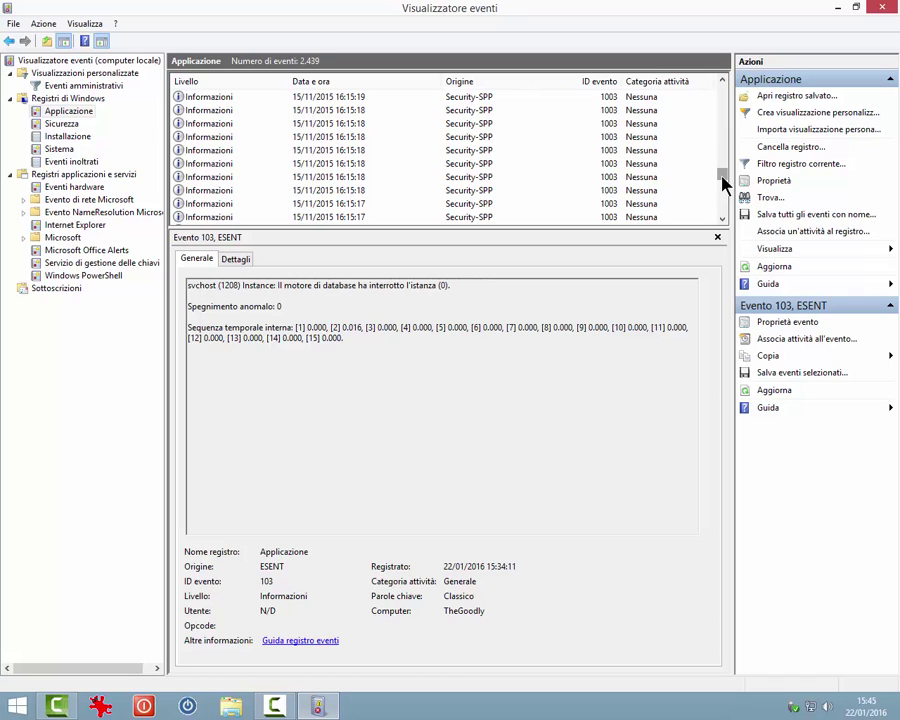
Start a new custom view under Visualizzazioni personalizzate and restrict its event level to Avviso, recorded at any time.
click(101, 75)
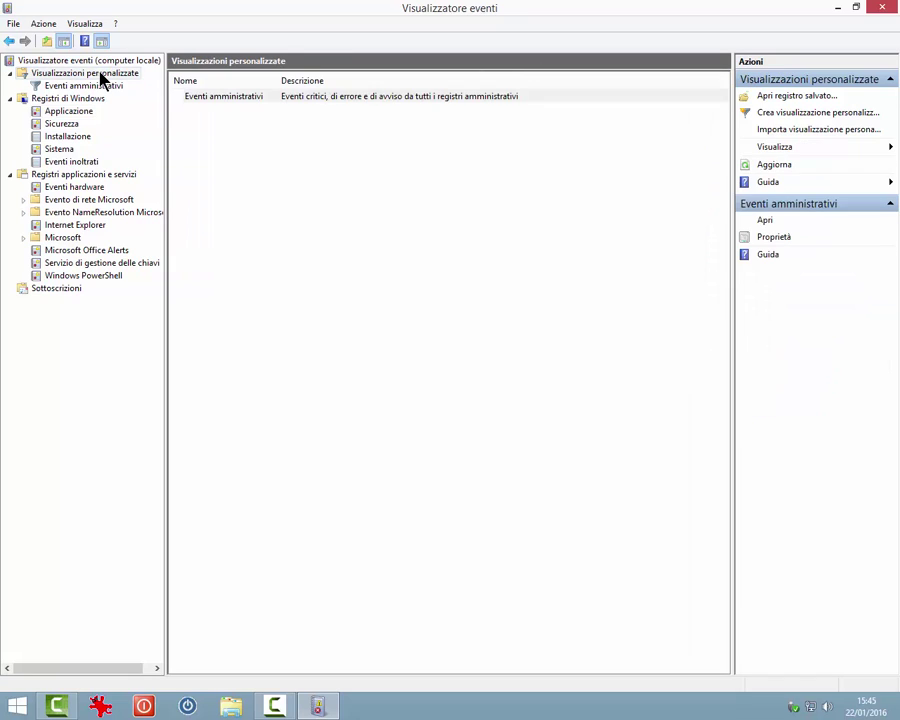
right_click(100, 78)
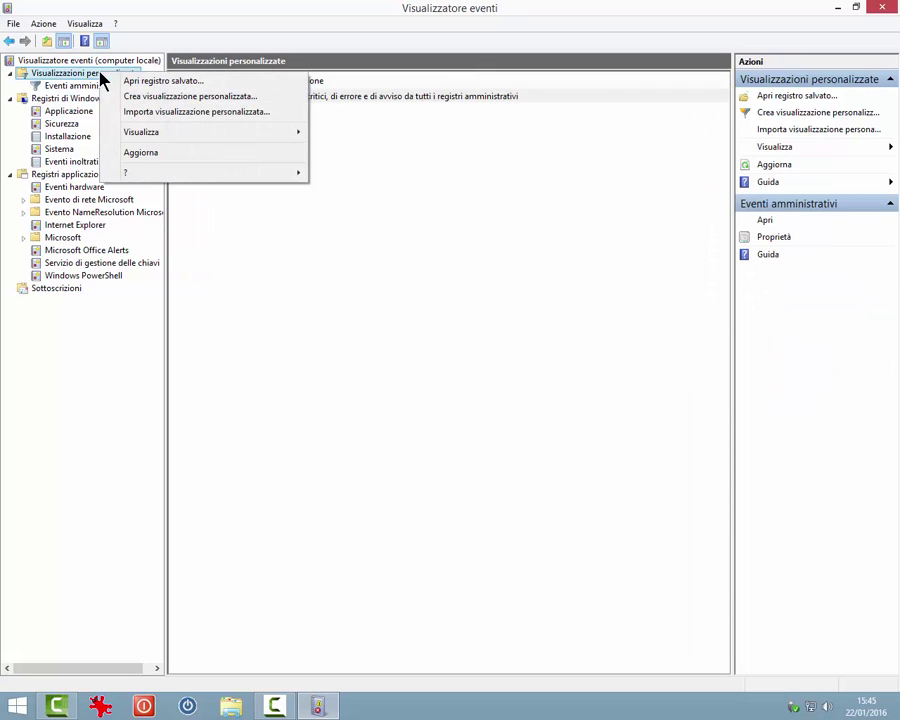
click(174, 100)
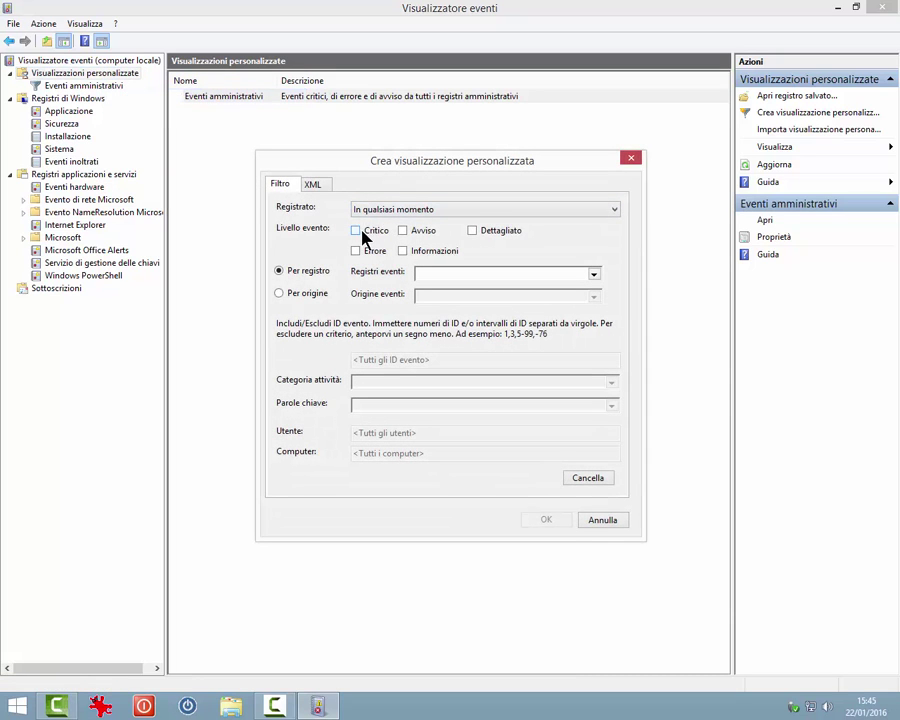
click(614, 212)
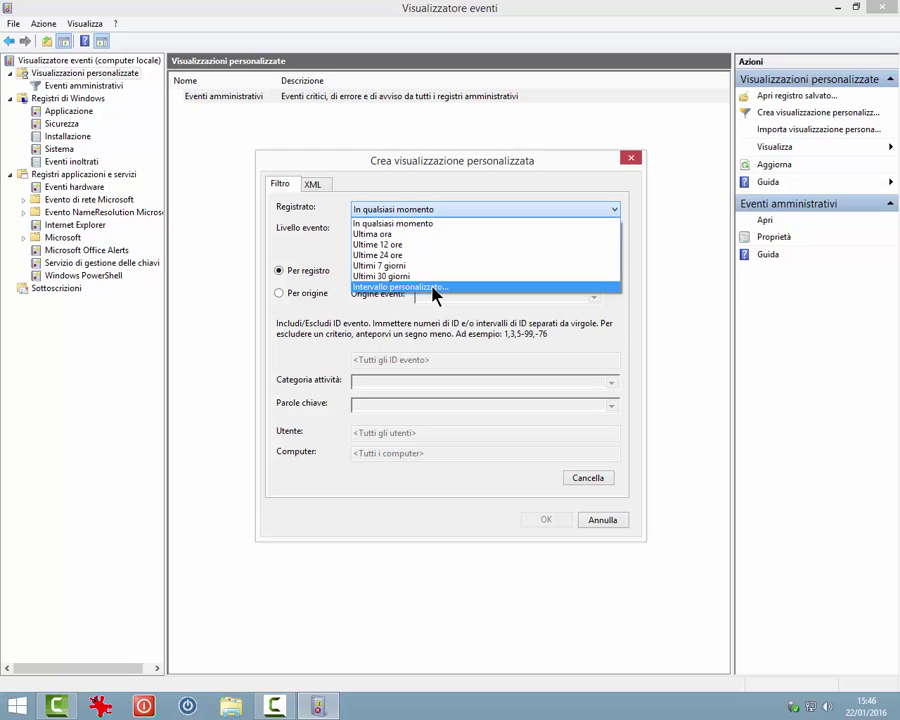
click(334, 262)
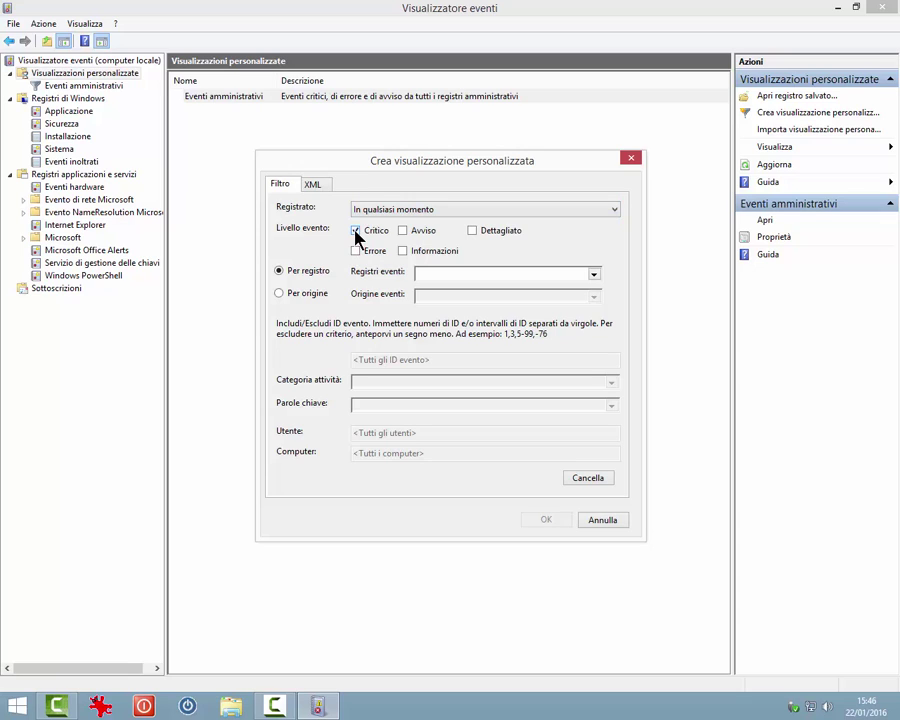
click(356, 231)
Include all the Registri di Windows logs in the custom view's event log filter.
click(594, 276)
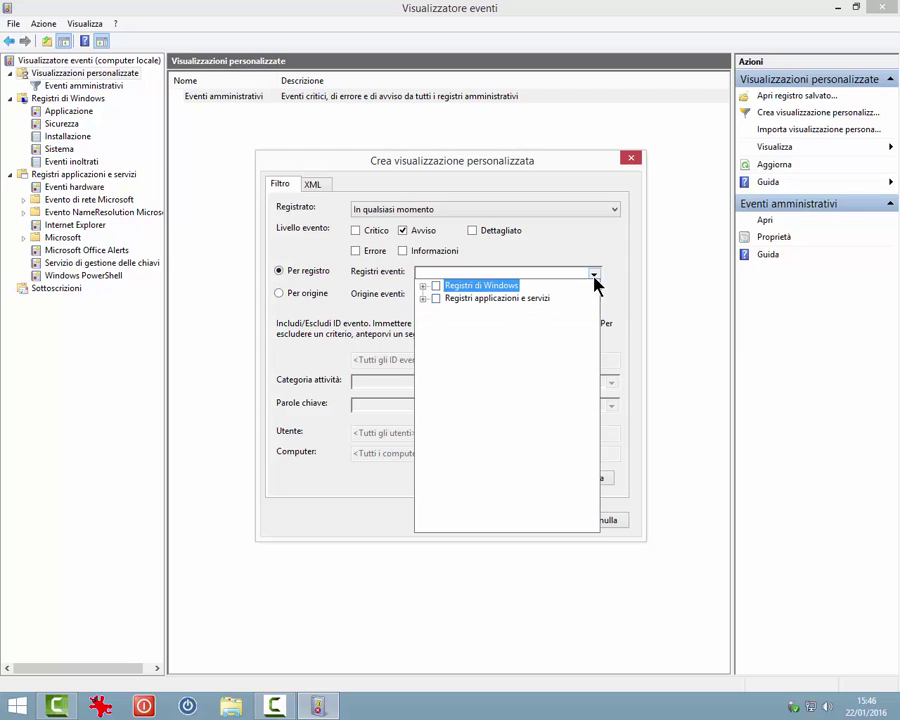
click(421, 286)
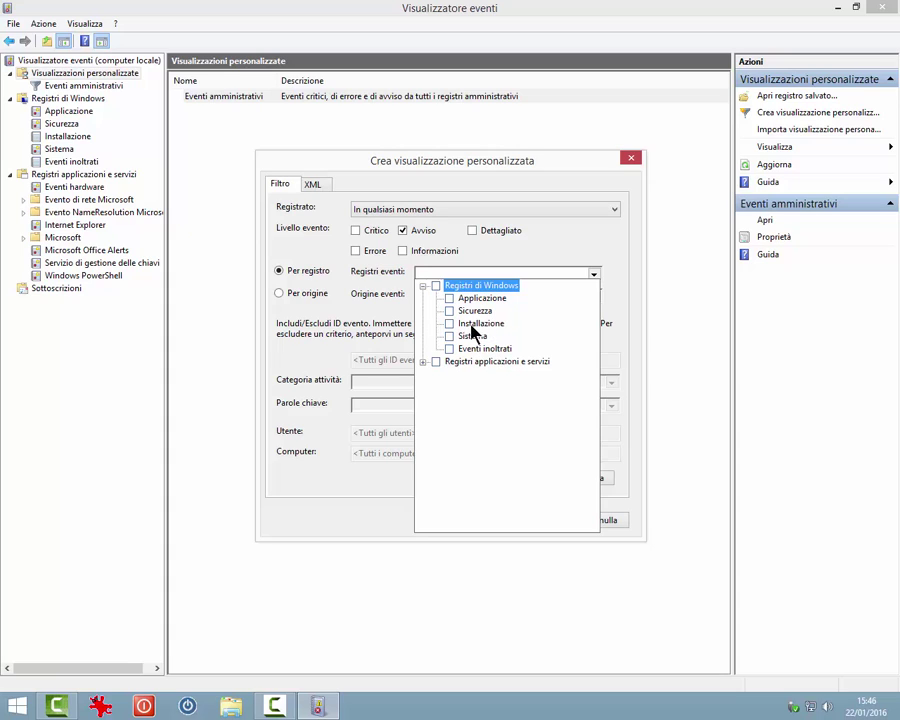
click(423, 362)
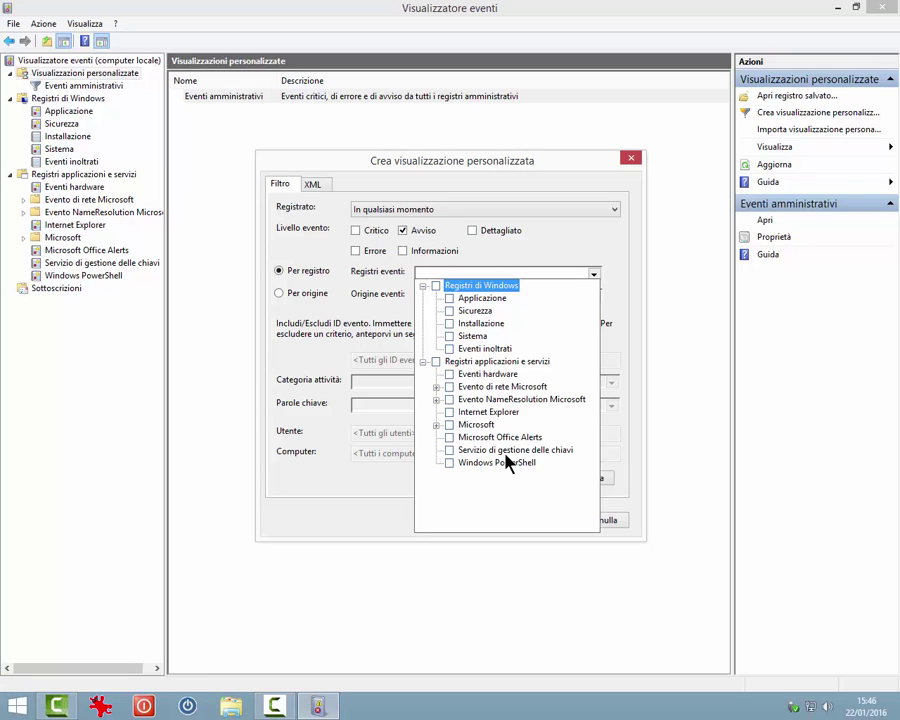
click(437, 287)
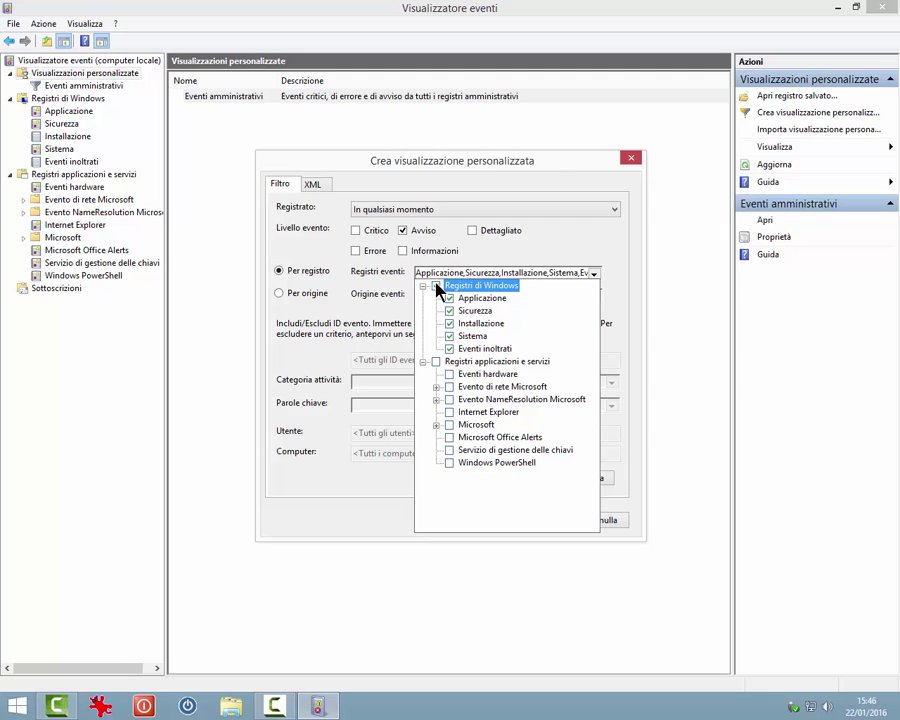
click(506, 260)
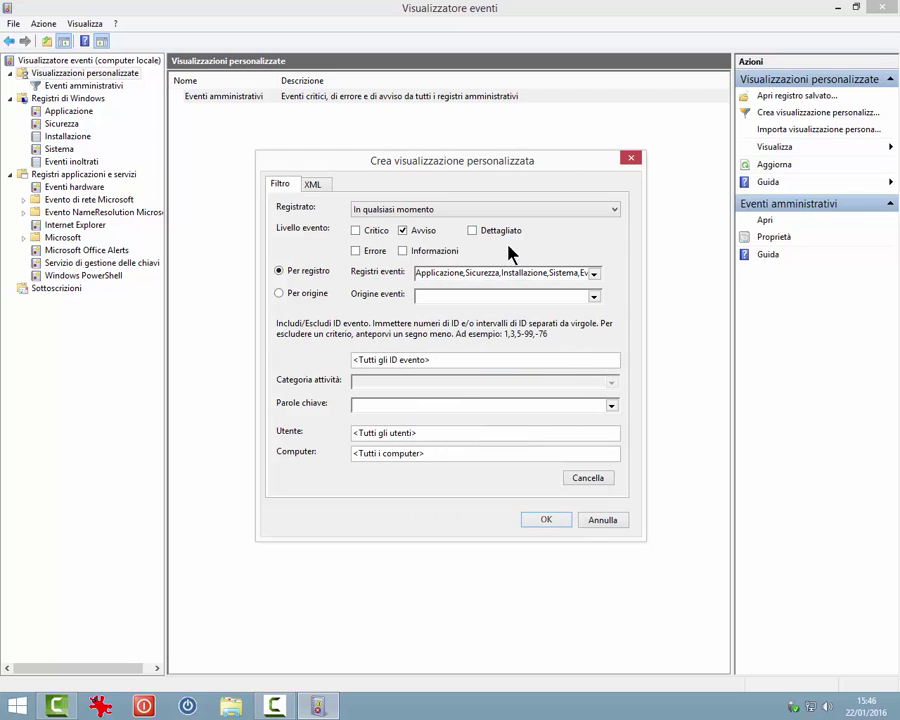
Switch the custom view filter to Per origine and browse the available event sources.
click(280, 296)
click(593, 298)
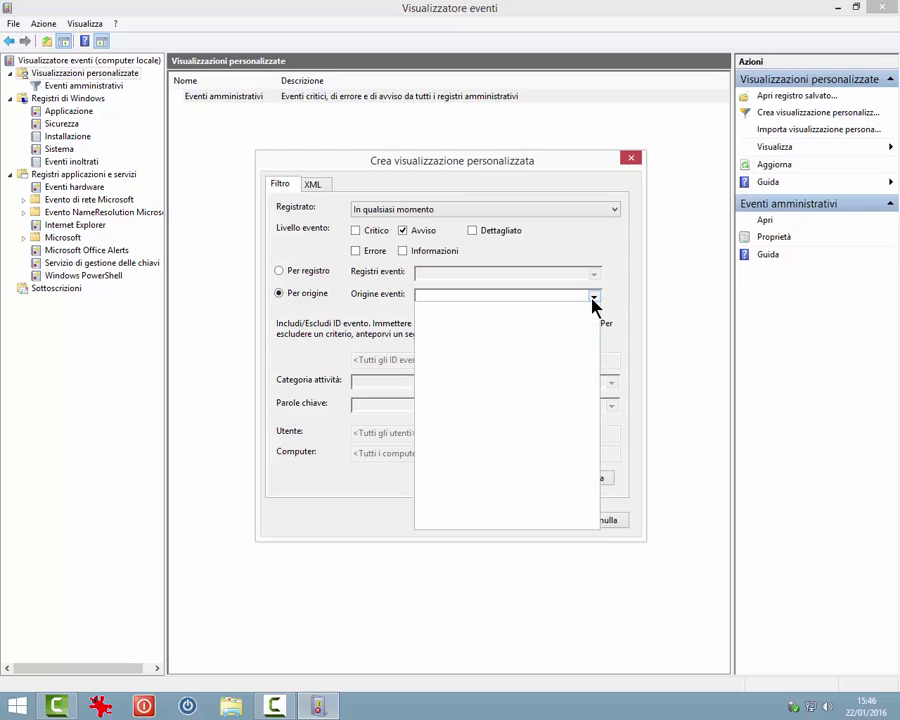
drag(597, 328, 594, 397)
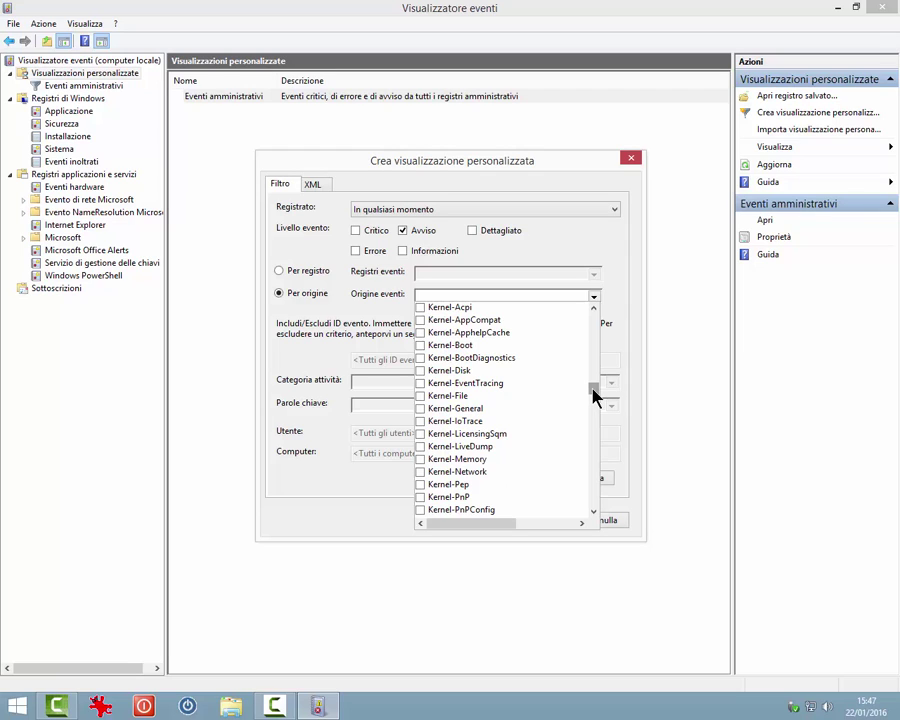
drag(594, 397, 596, 444)
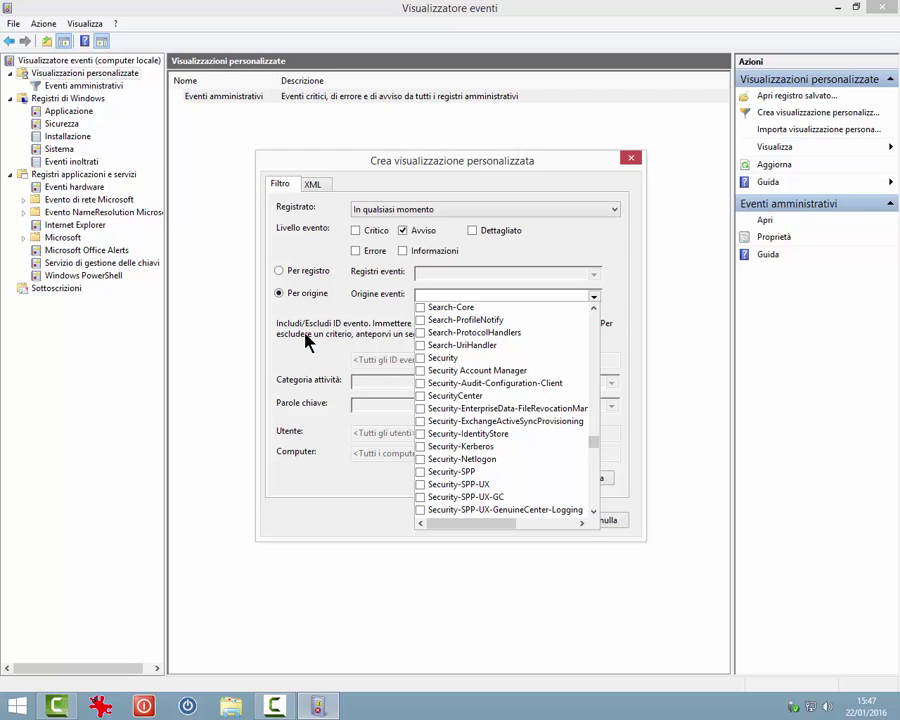
Set the custom view filter back to Per registro and select all the Registri di Windows logs.
click(279, 271)
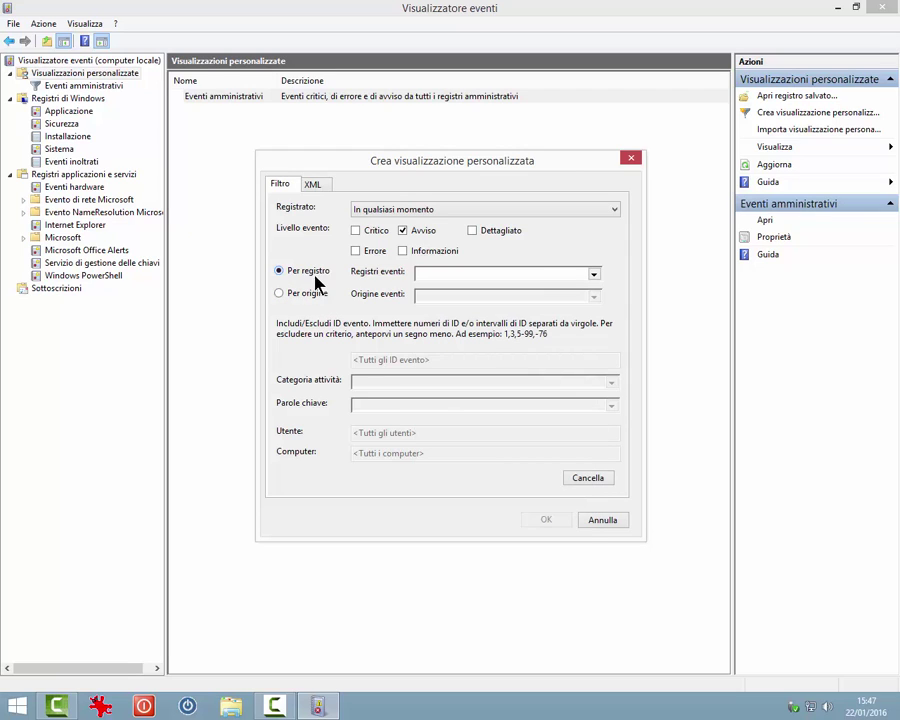
click(594, 275)
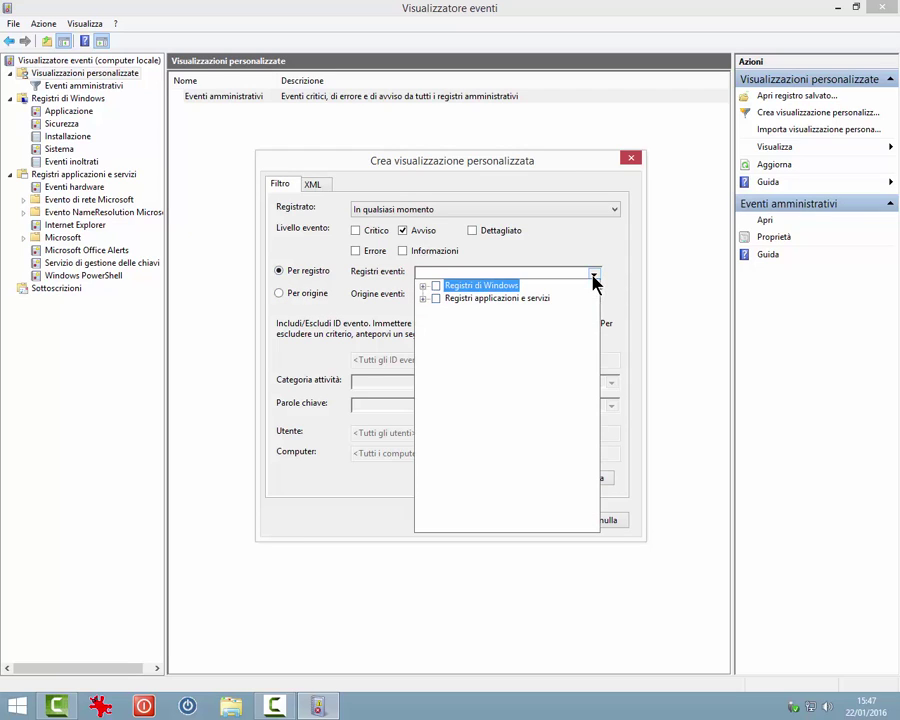
click(436, 287)
click(423, 287)
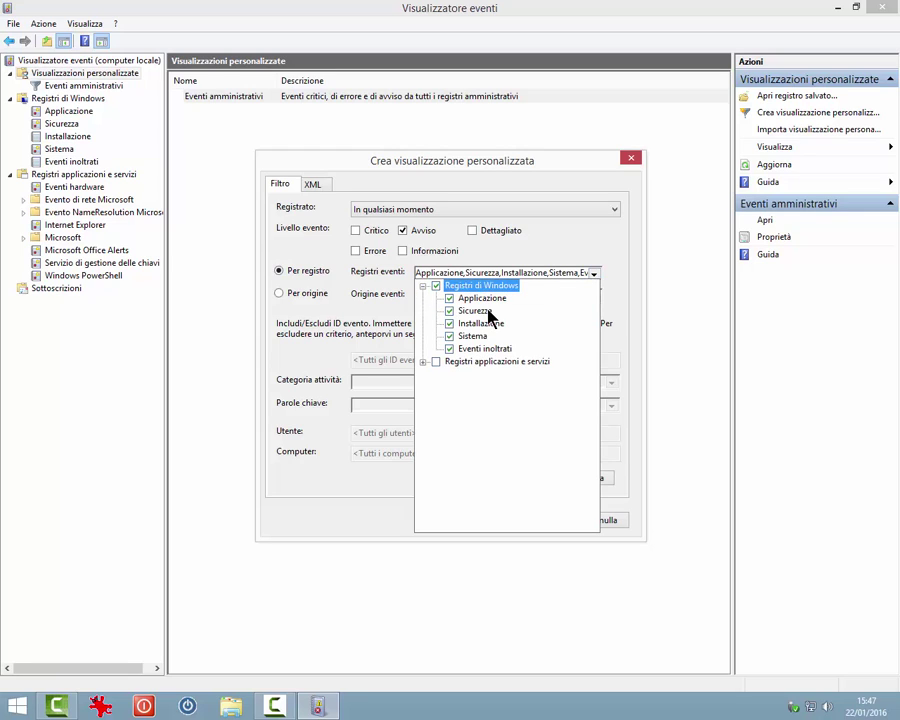
click(291, 321)
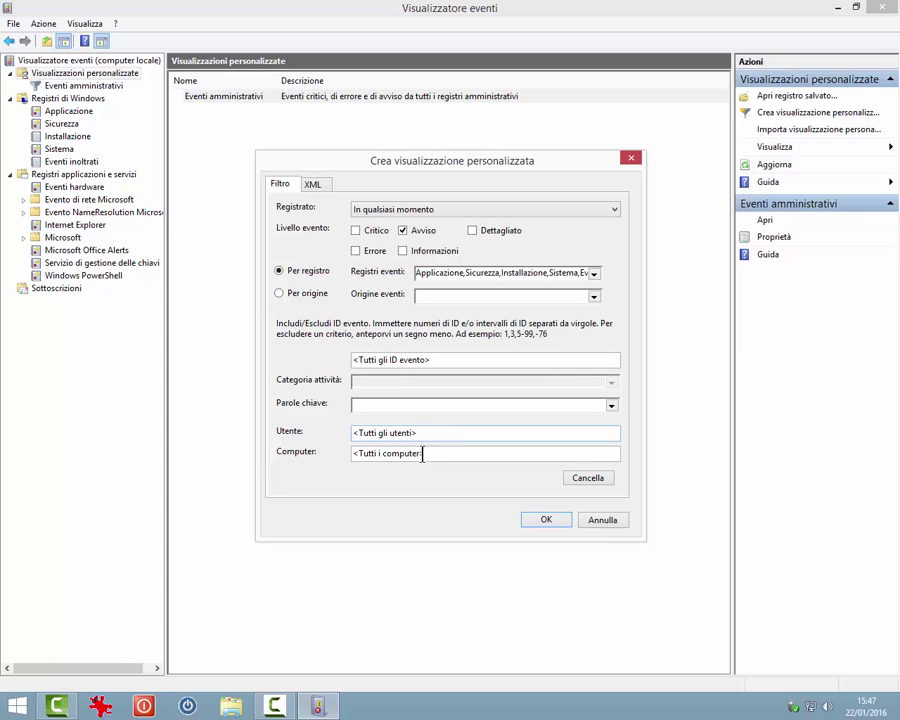
Accept the custom view filter with all users and all computers included.
click(424, 433)
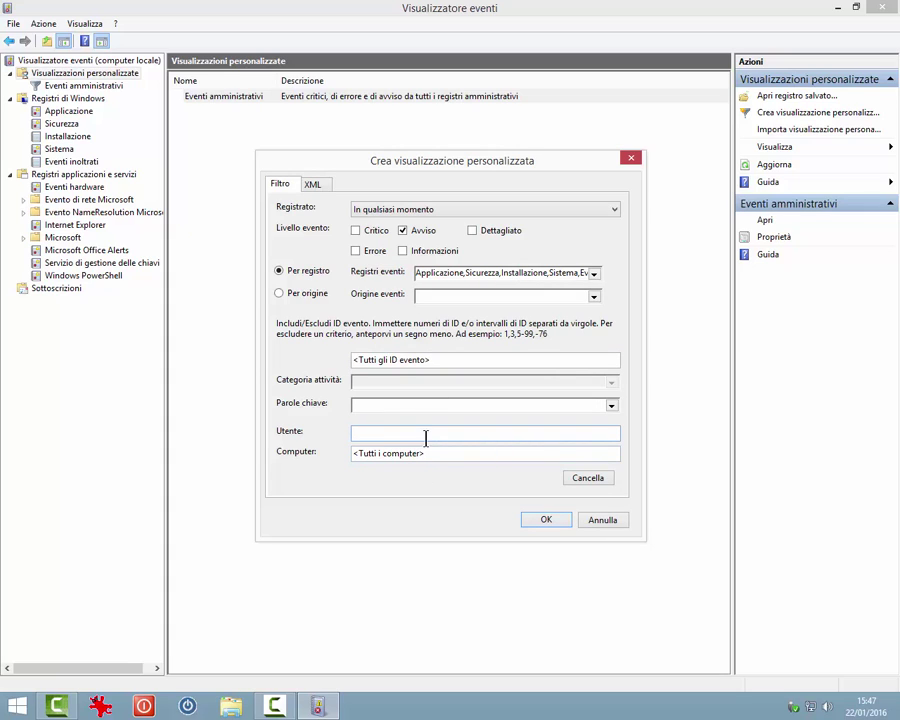
click(429, 455)
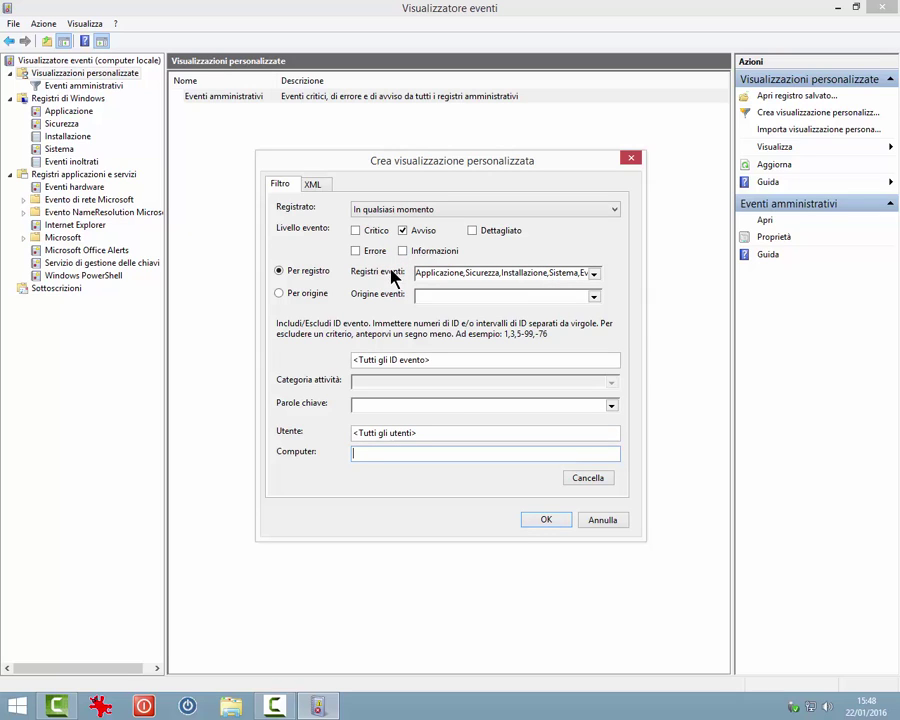
click(545, 521)
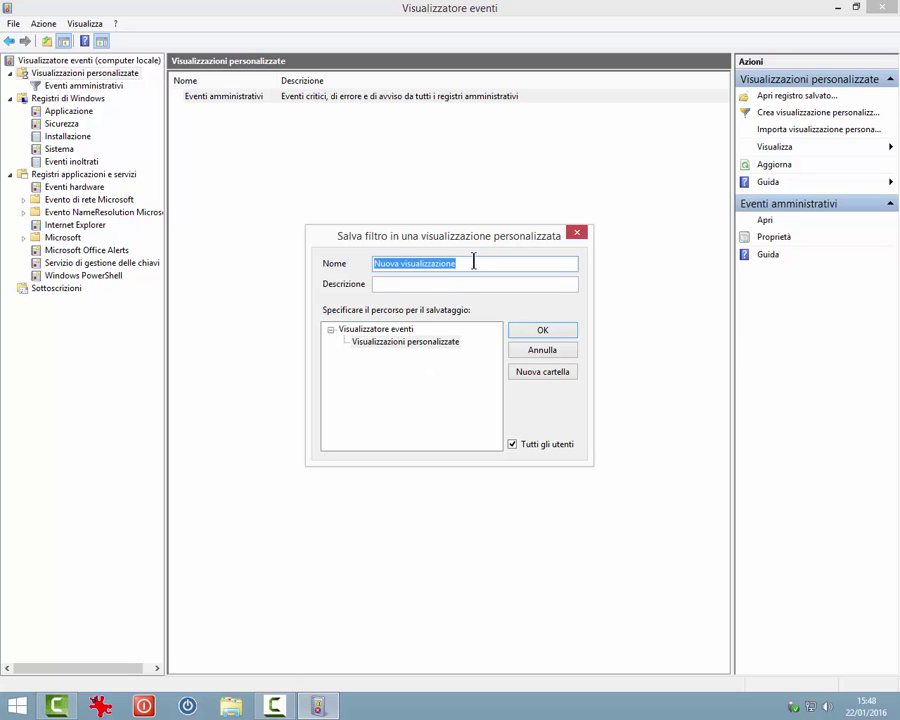
Save the filter under Visualizzazioni personalizzate as "Eventi The Goodly" with the description "eventi del registro di sistema".
text(Eventi)
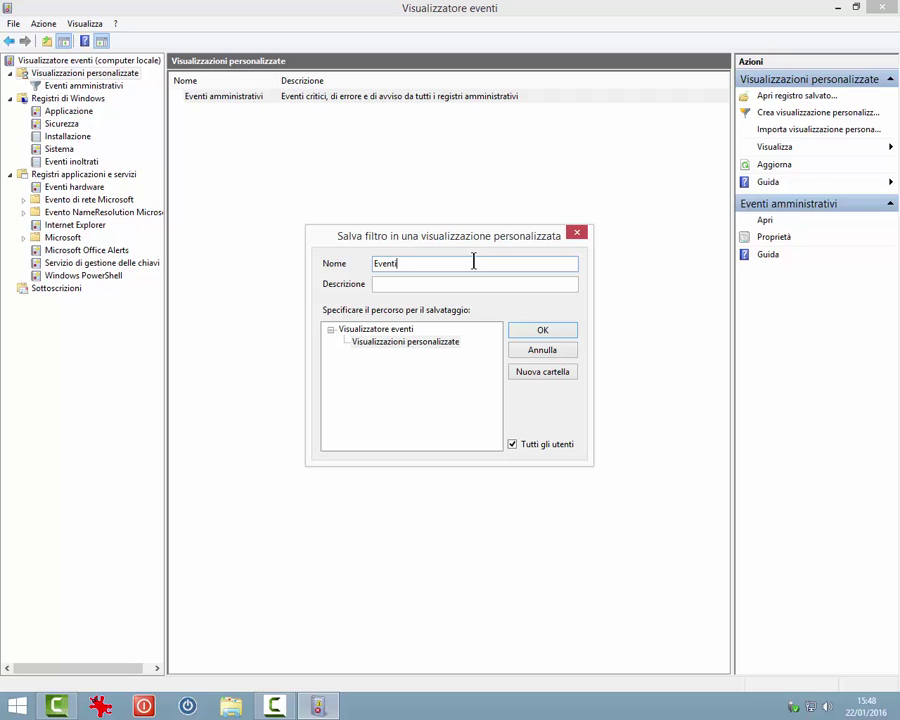
text( The Goodly)
click(482, 287)
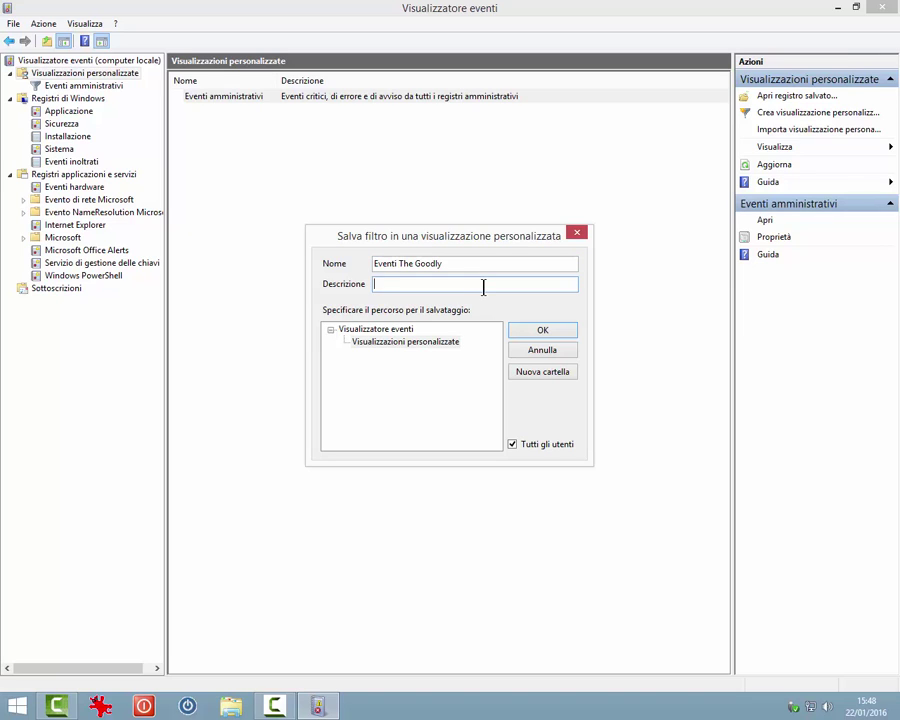
text(eventi del registro di sistema)
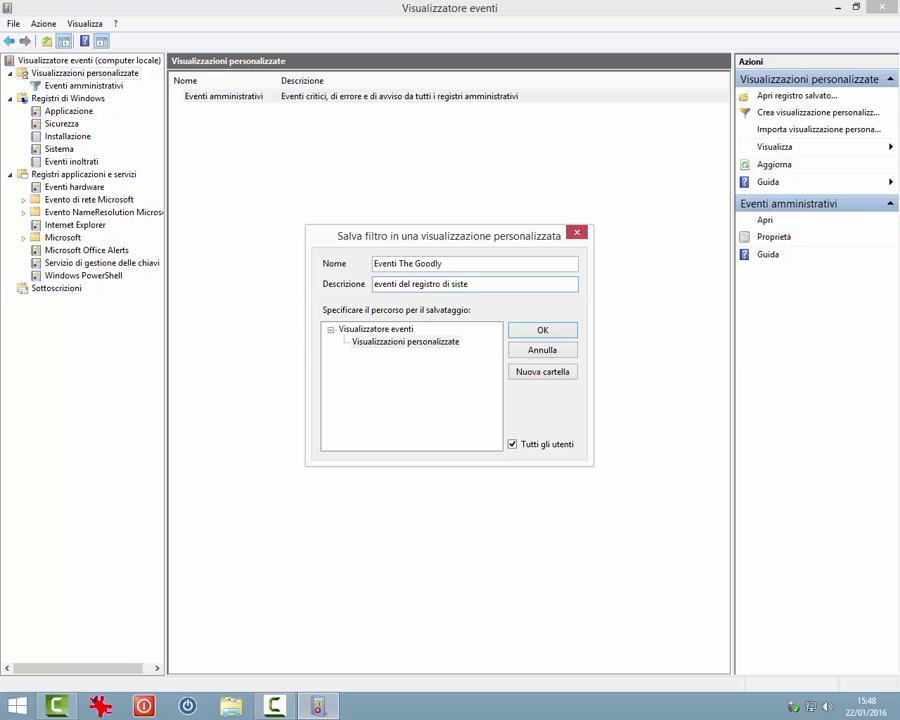
click(538, 333)
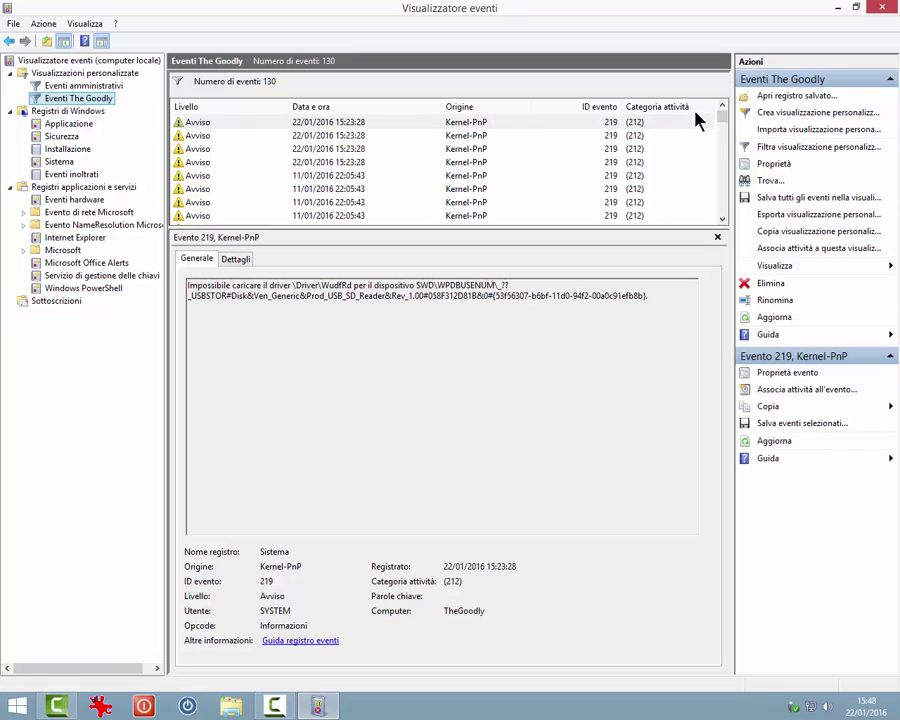
Browse the events in the Eventi The Goodly view and show a Kernel-PnP warning from 06/12/2015 18:54:45.
drag(722, 120, 723, 157)
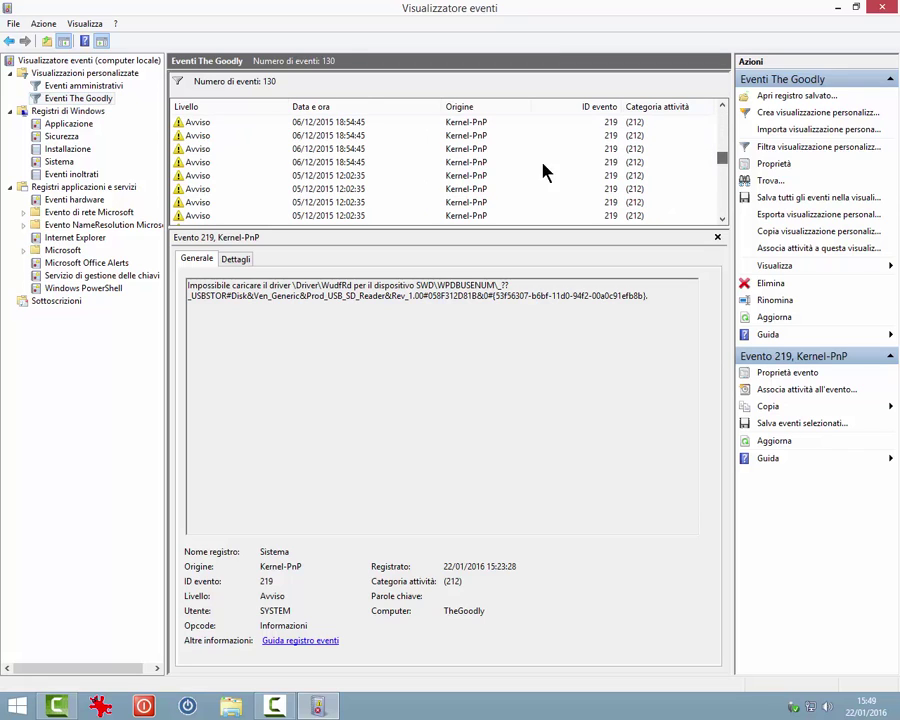
click(400, 163)
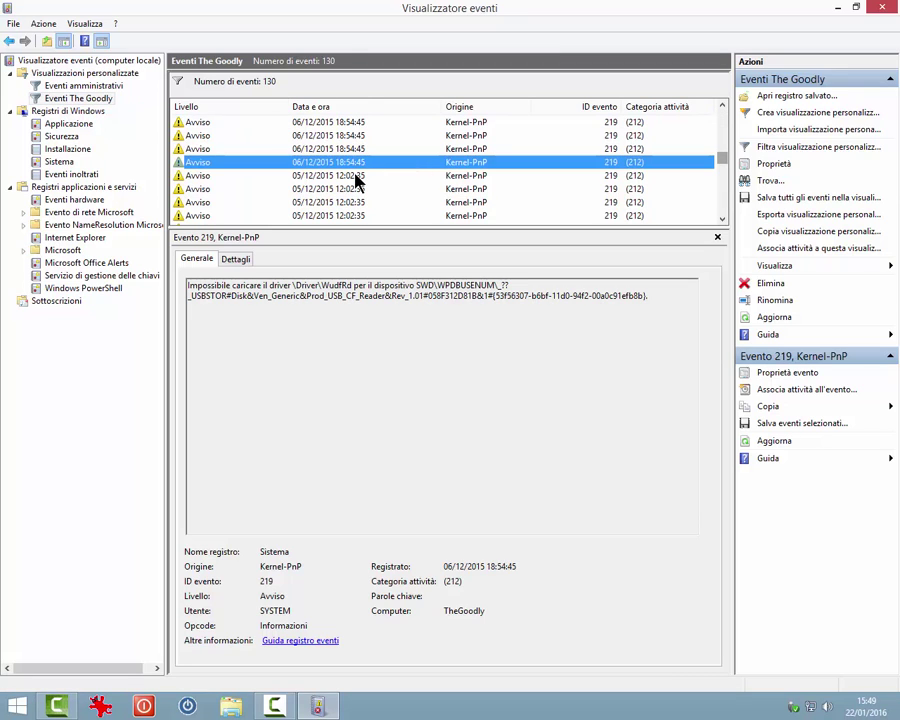
Check the properties and filter settings of the Eventi The Goodly view, and close them without changes.
right_click(88, 102)
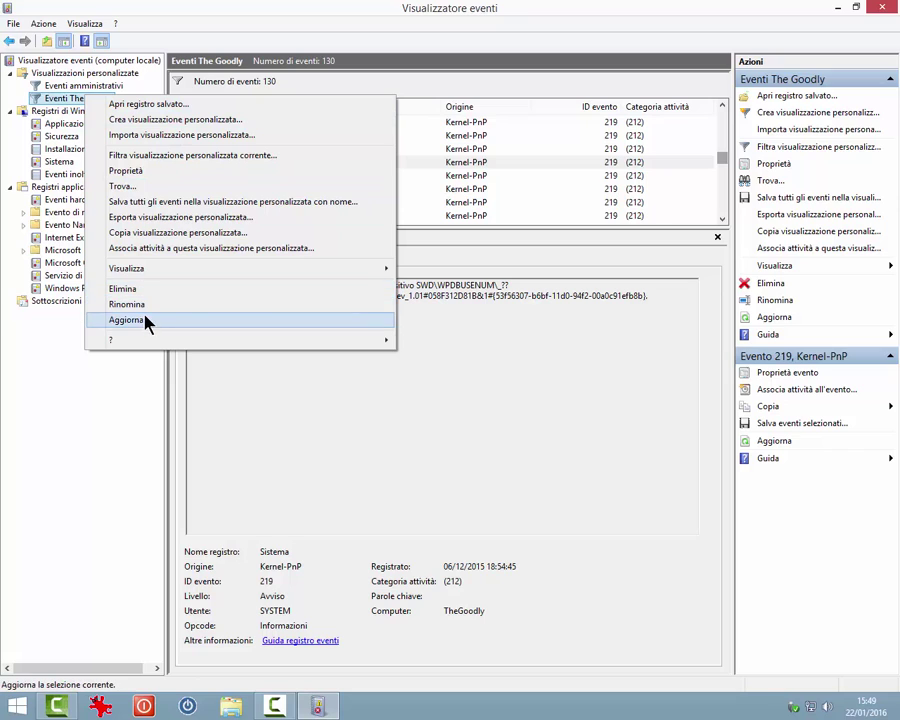
mouse_move(315, 270)
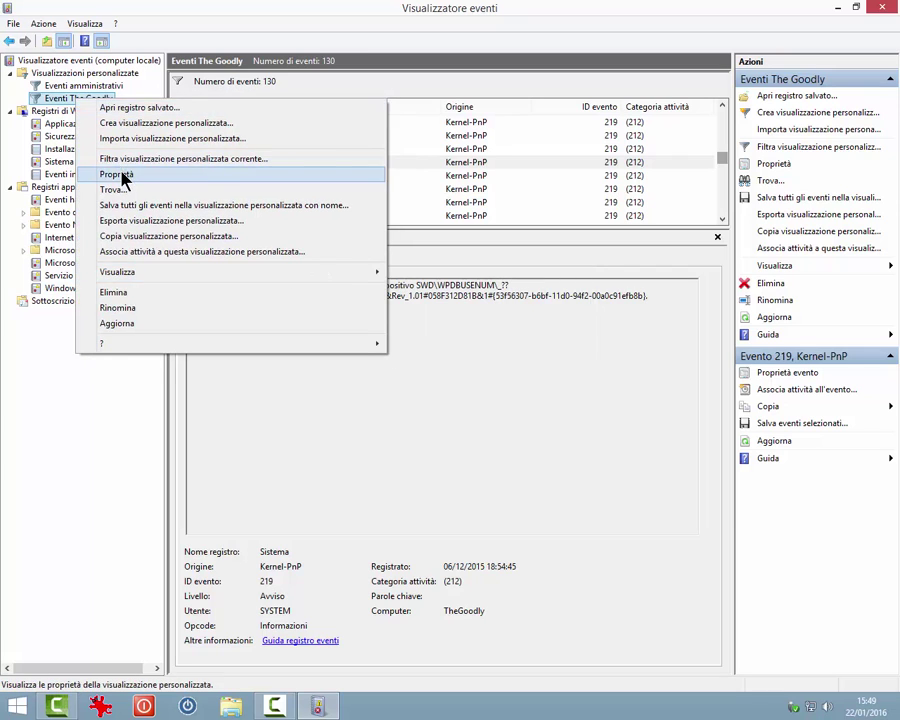
click(124, 171)
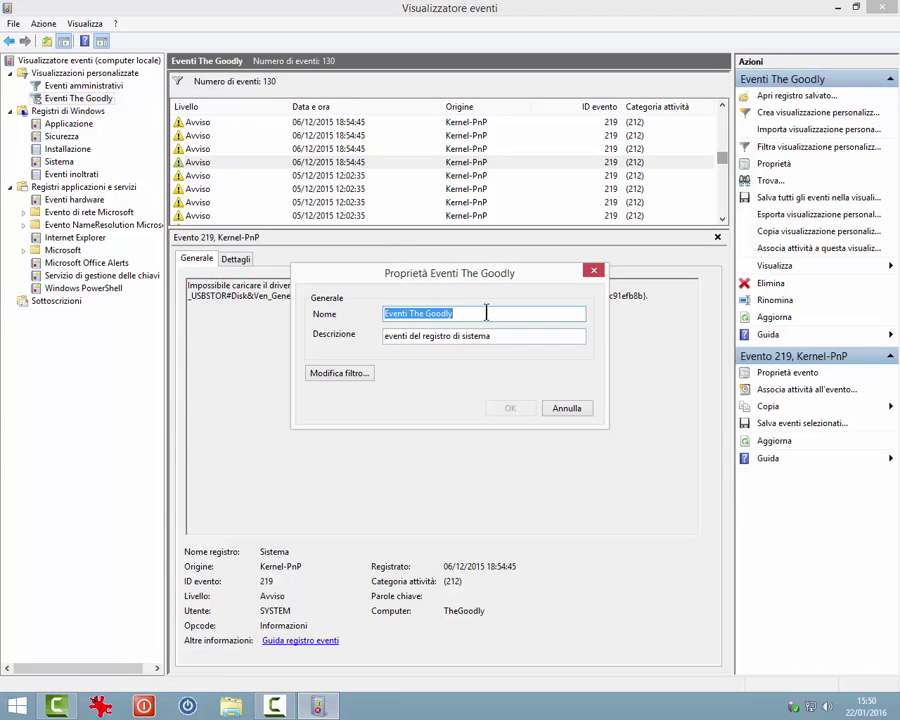
click(335, 374)
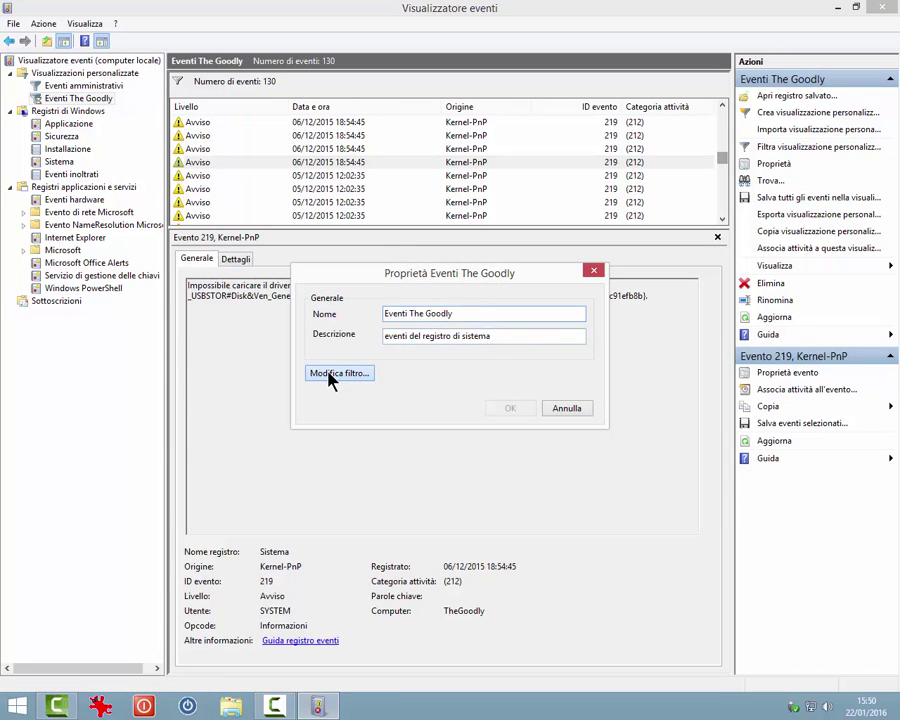
click(608, 522)
click(568, 409)
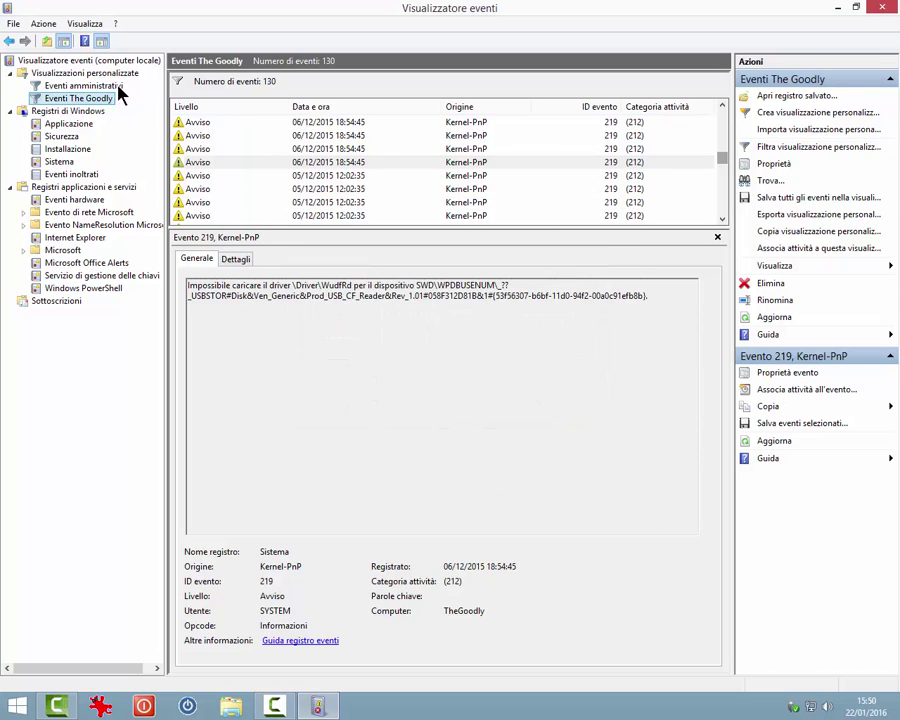
Review the Filtra visualizzazione personalizzata corrente settings for Eventi The Goodly and cancel without changes.
right_click(63, 103)
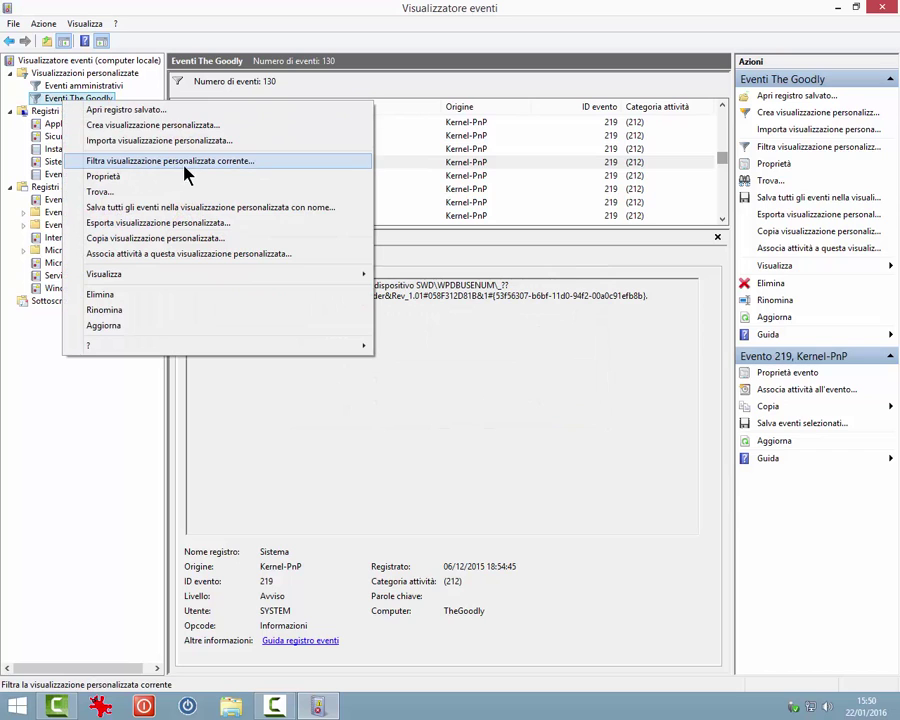
click(206, 166)
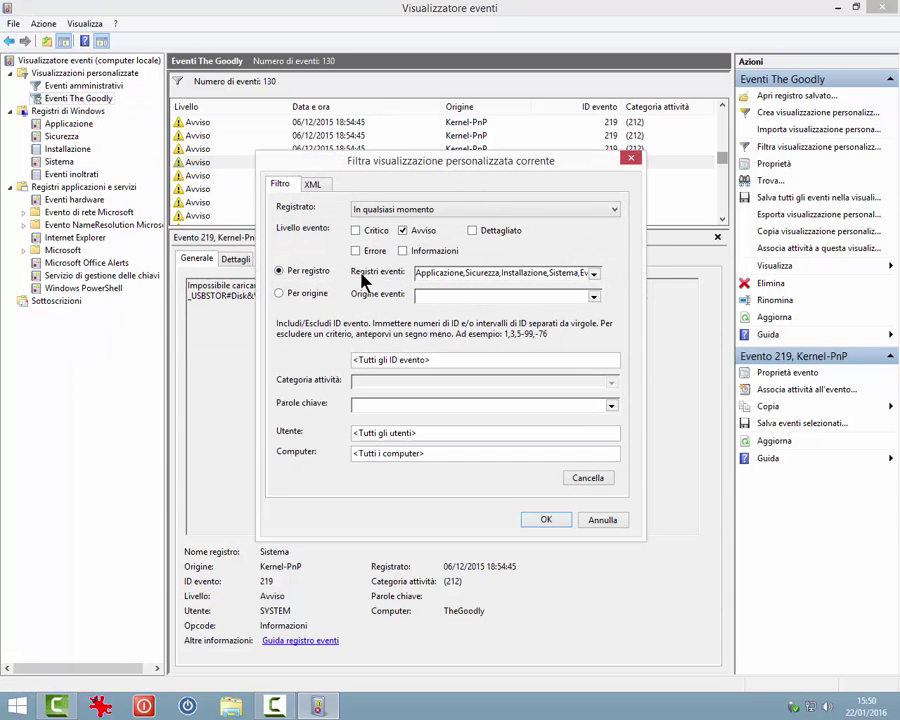
click(601, 523)
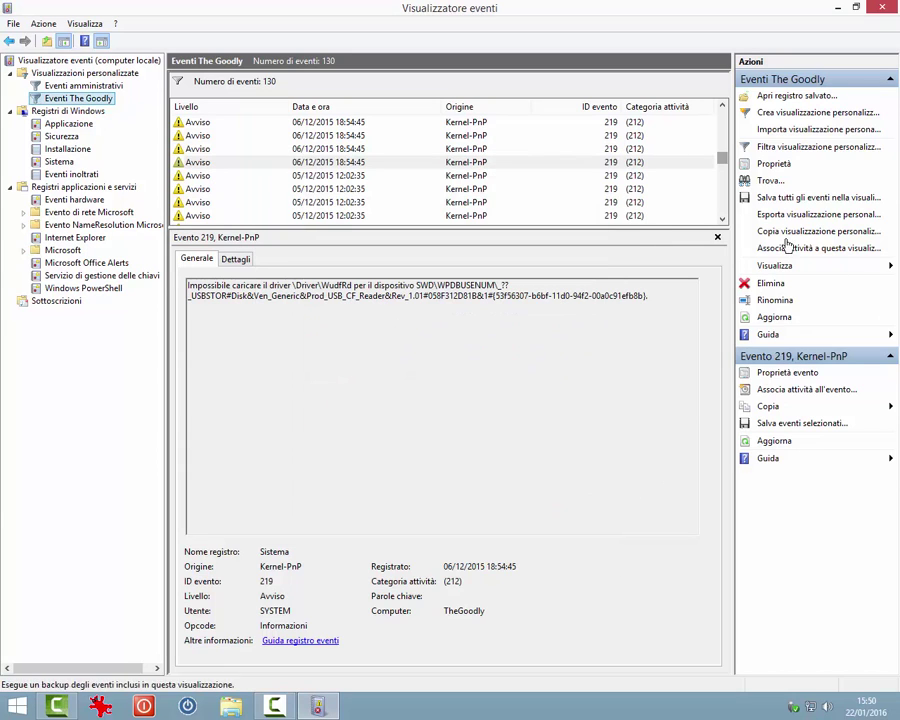
Examine other Kernel-PnP warnings in the event list and reselect the Eventi The Goodly view.
click(180, 176)
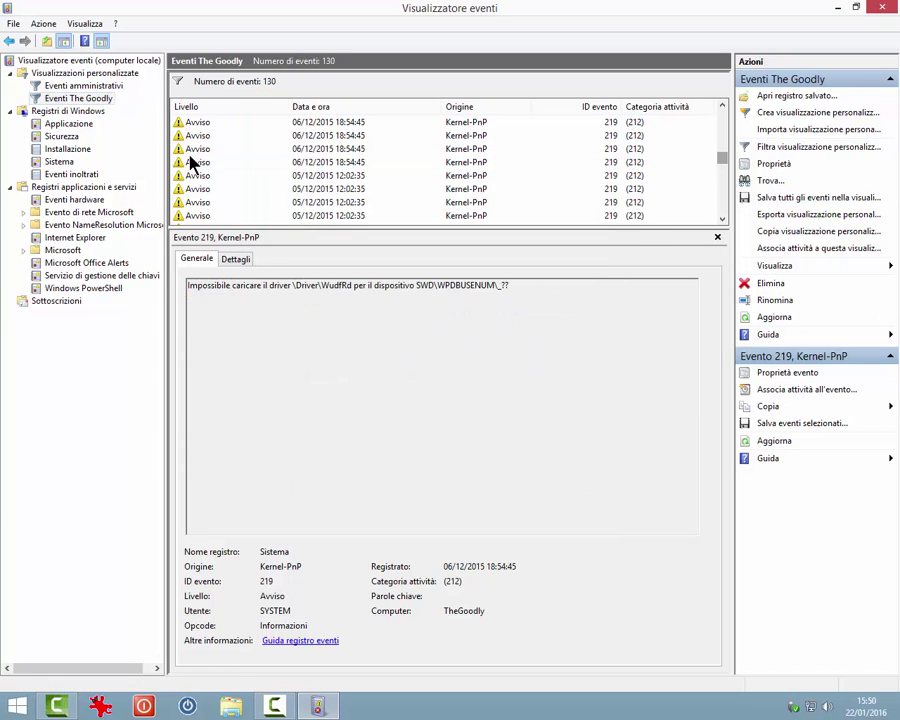
click(189, 150)
click(72, 97)
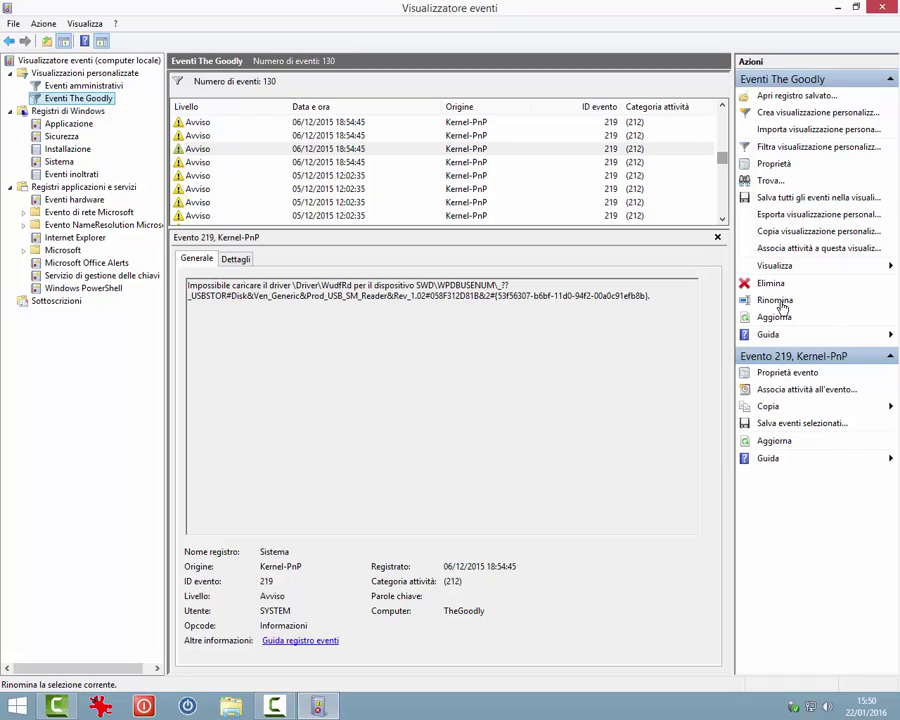
View the Trova dialog and the save dialog for all the view's events as an .evtx file, cancelling both.
click(769, 183)
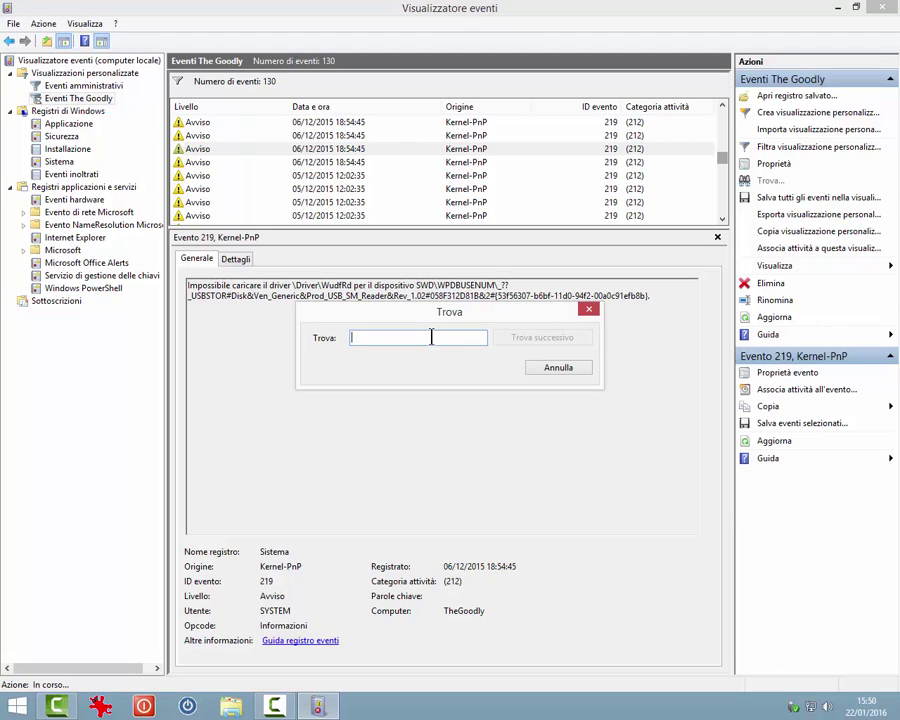
click(540, 369)
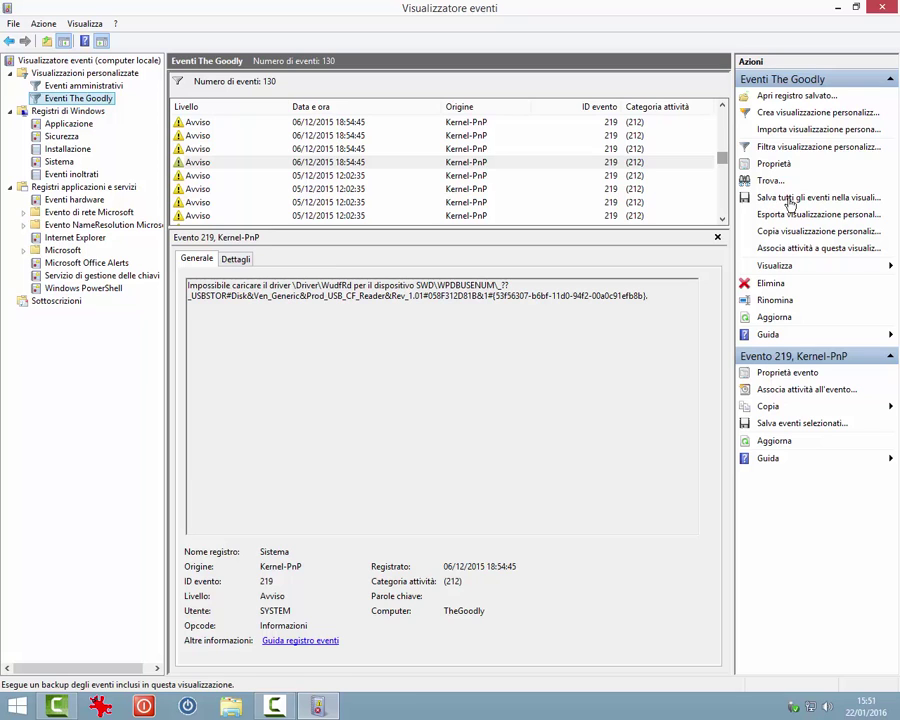
click(790, 199)
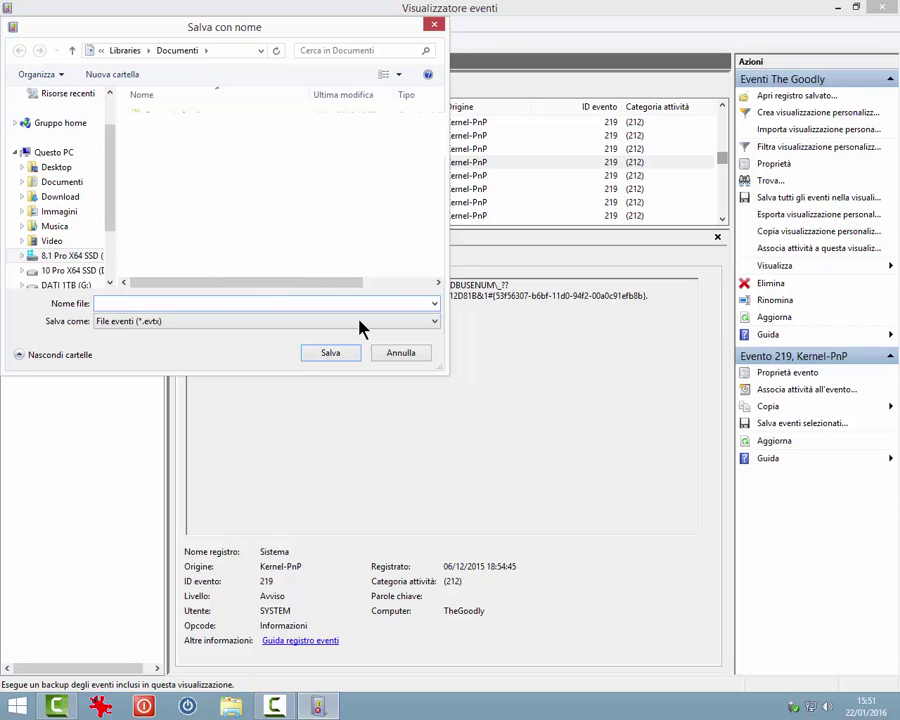
click(403, 353)
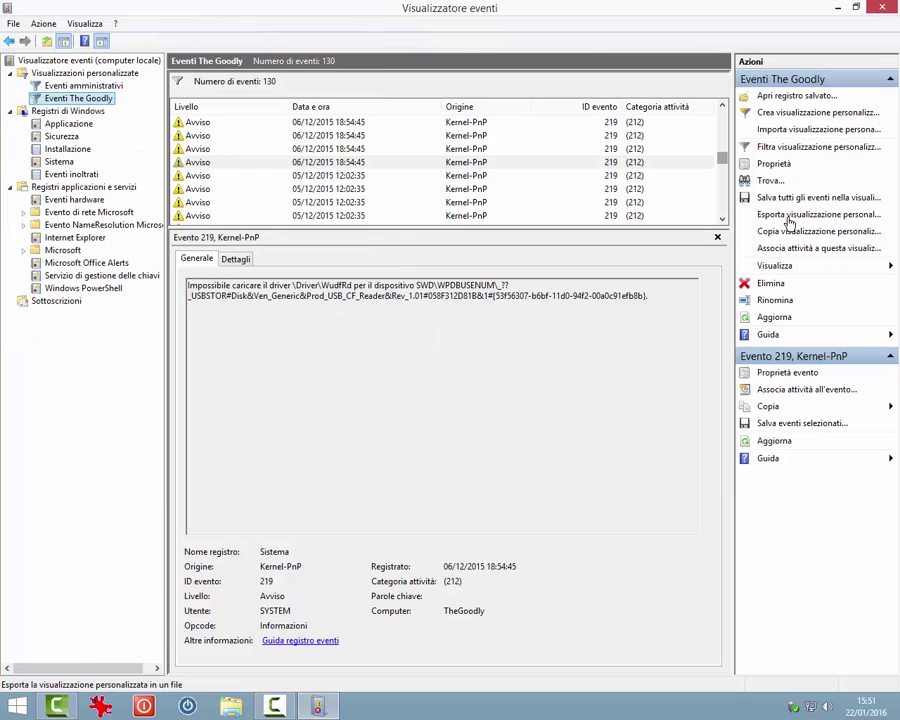
Examine the dialog for exporting the Eventi The Goodly view as an XML file and cancel the export.
click(790, 222)
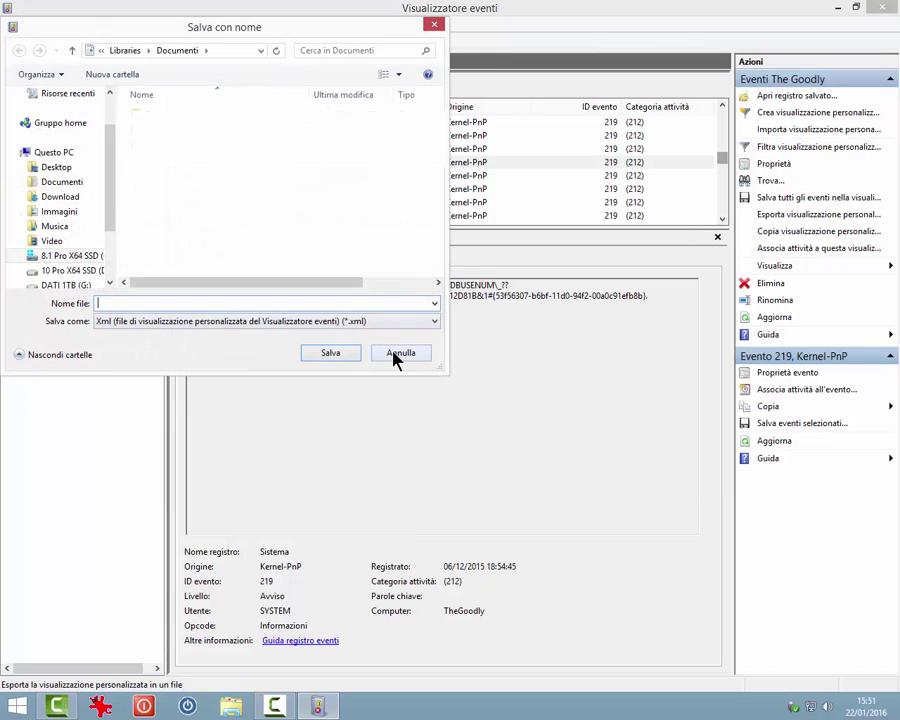
click(398, 354)
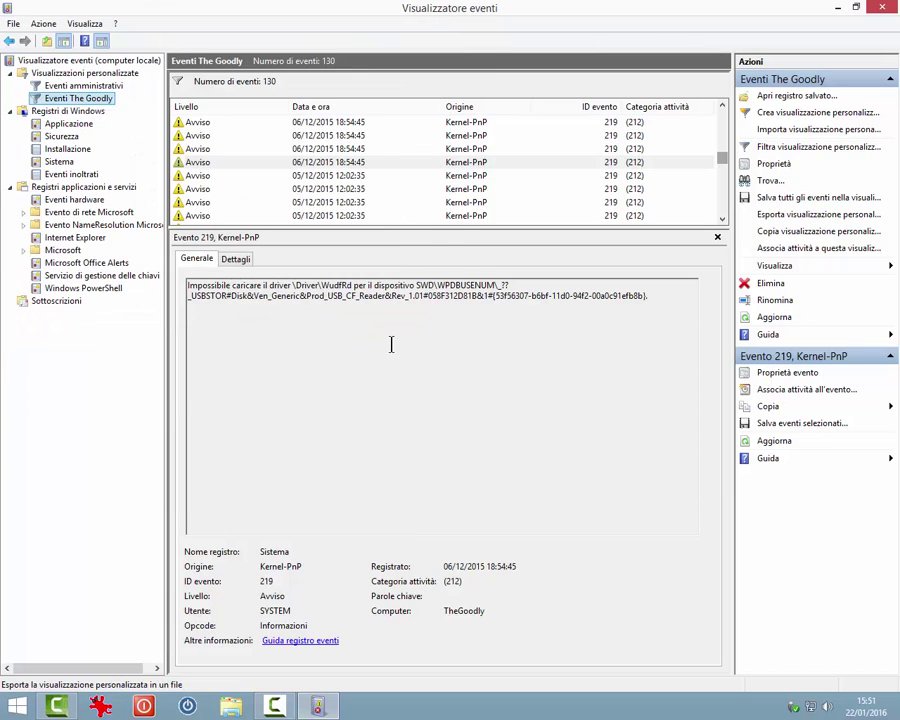
right_click(48, 103)
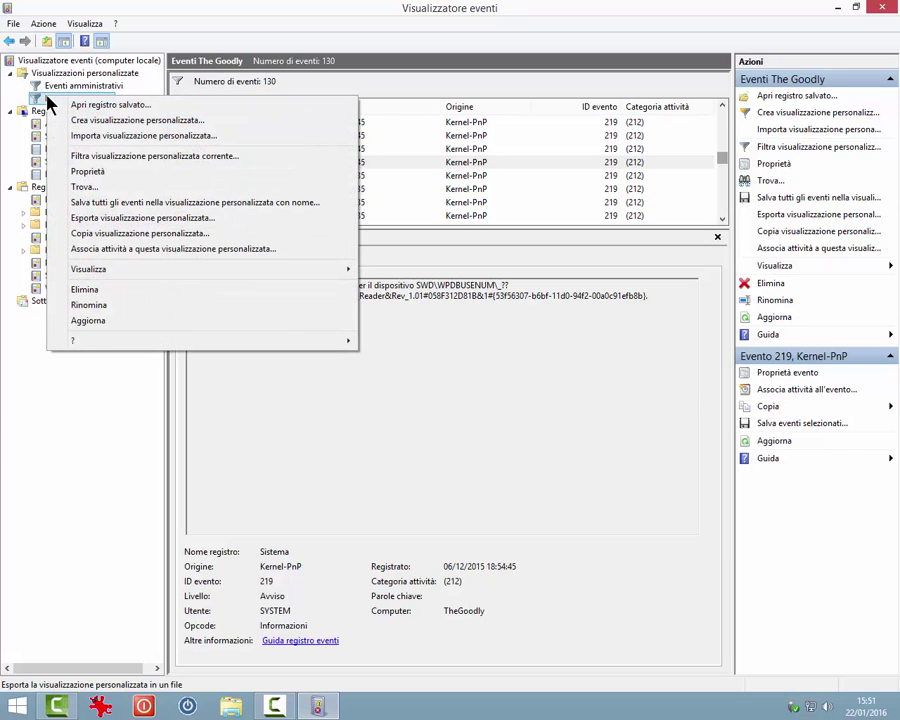
click(160, 226)
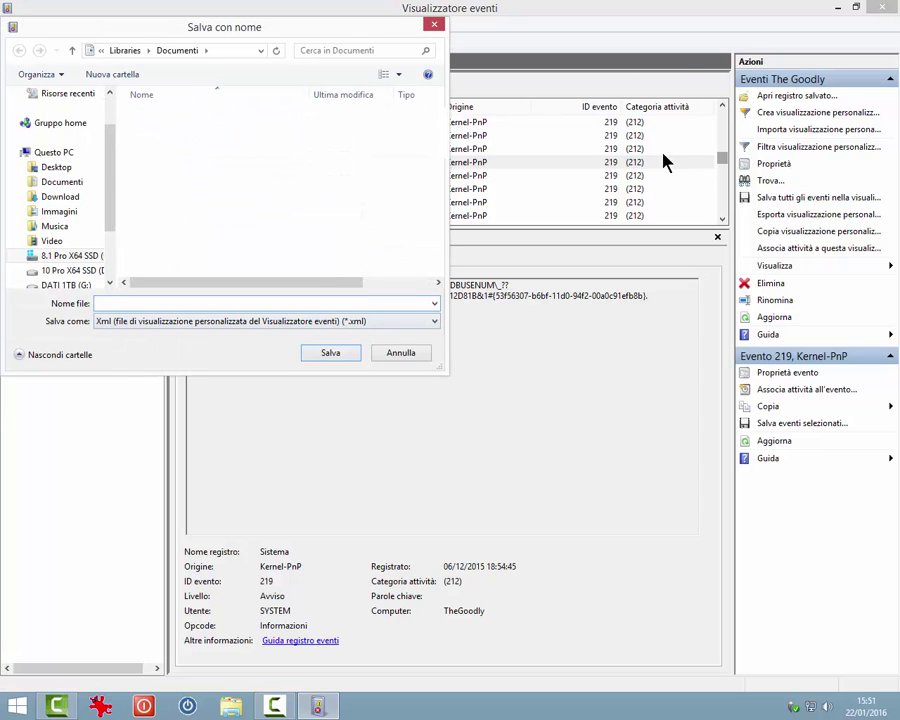
drag(295, 32, 677, 201)
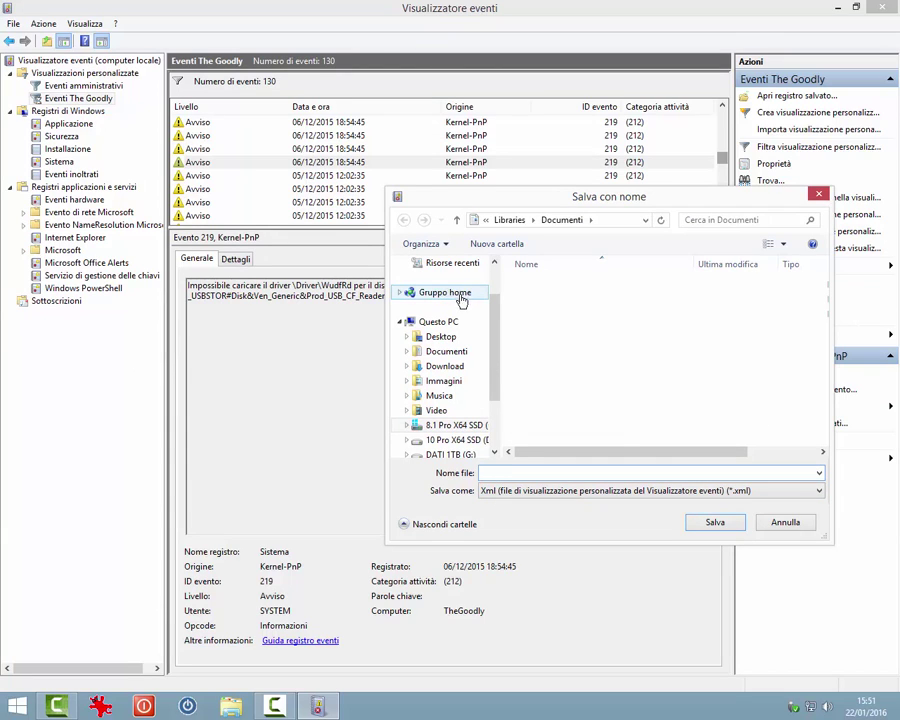
click(788, 526)
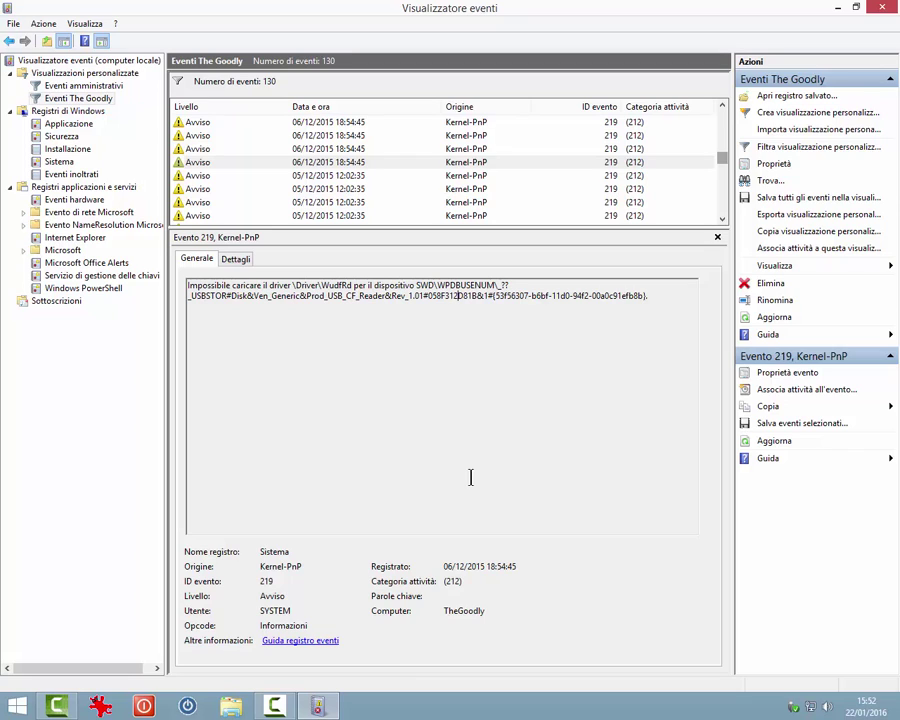
Show the Sistema log under Registri di Windows.
click(50, 163)
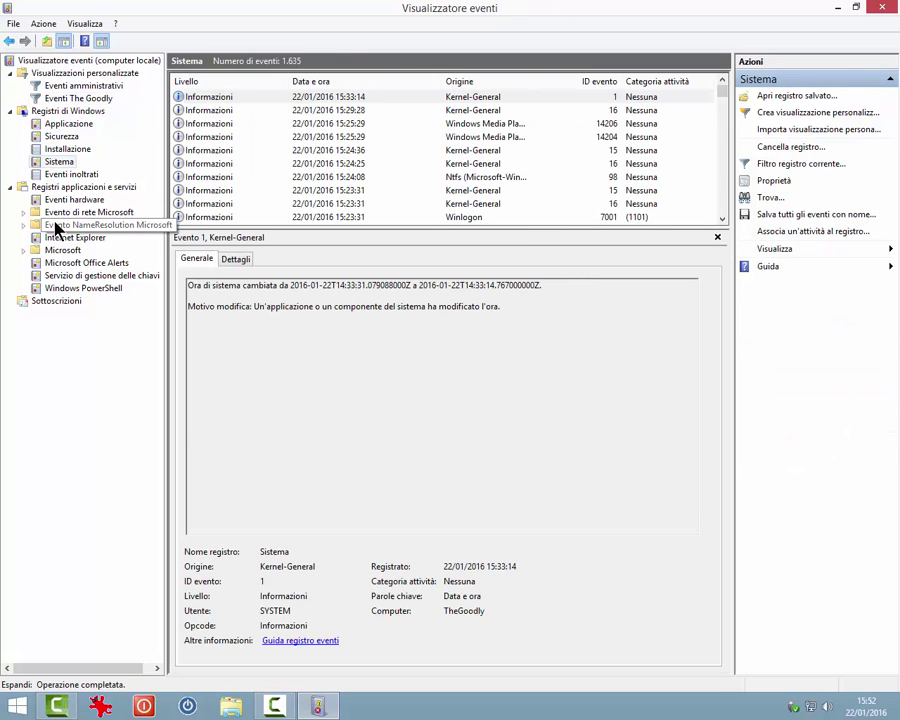